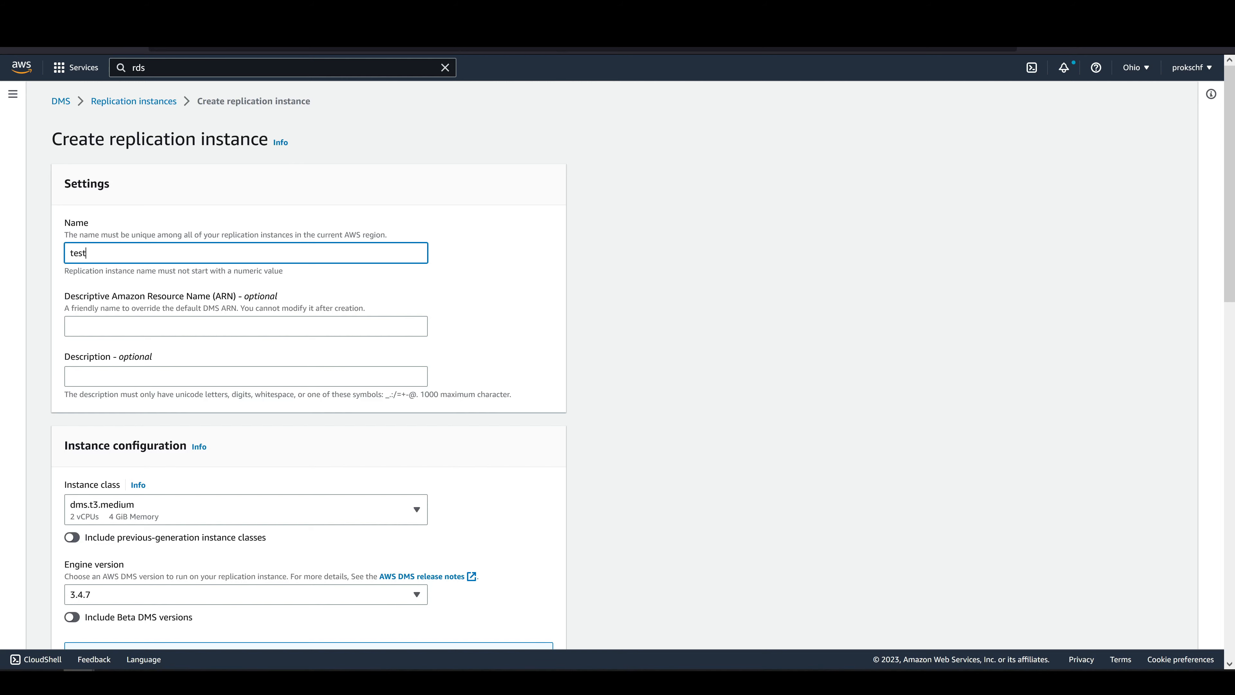
Keep the dms.t3.medium instance class and set the replication instance's high availability to Dev or test workload (Single-AZ).
scroll(253, 237, down, 5)
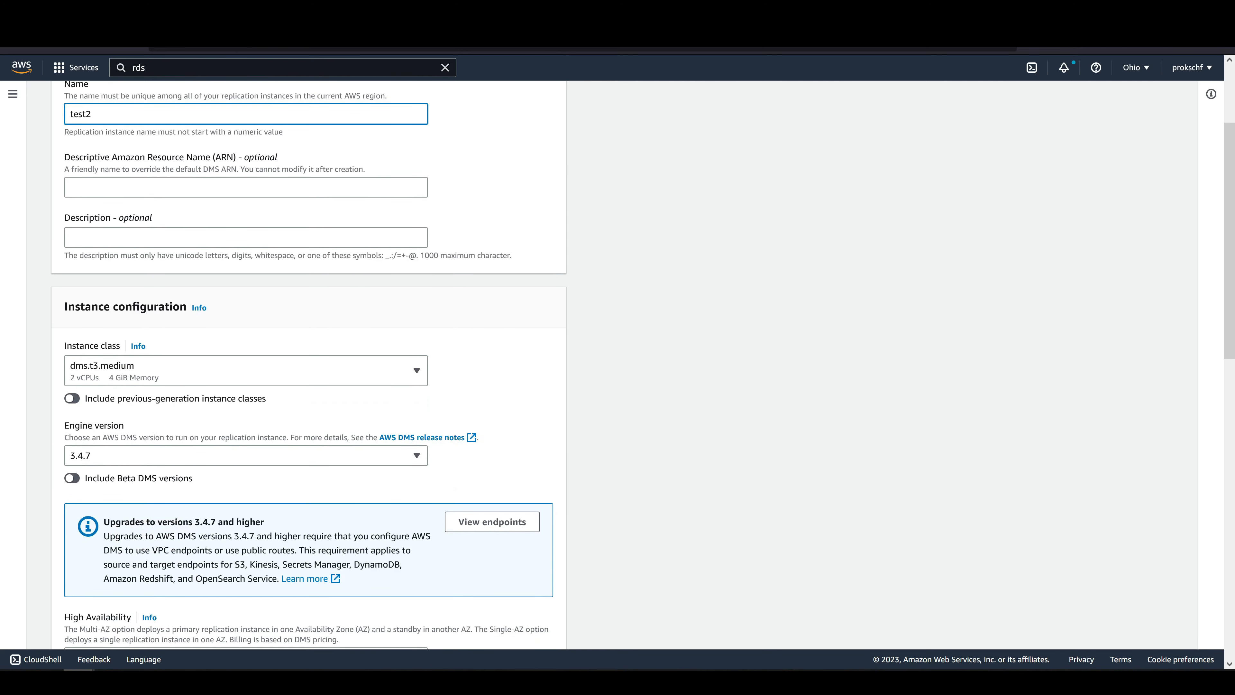
click(253, 237)
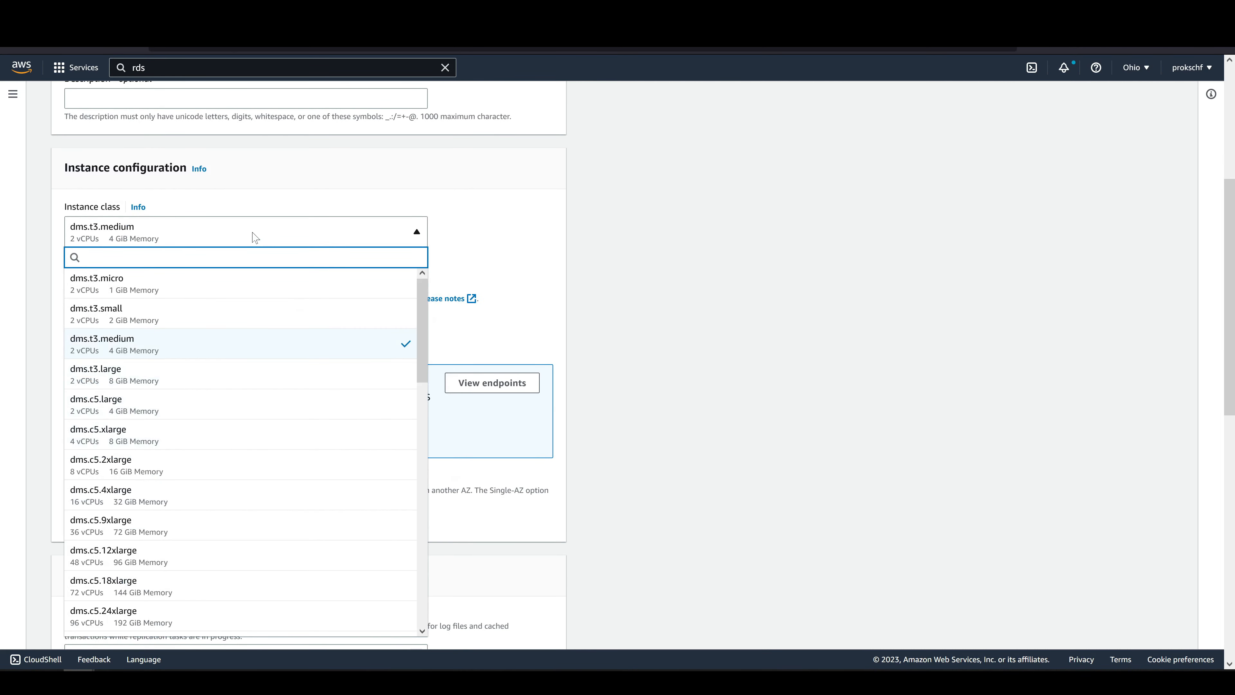
click(268, 192)
scroll(269, 194, down, 4)
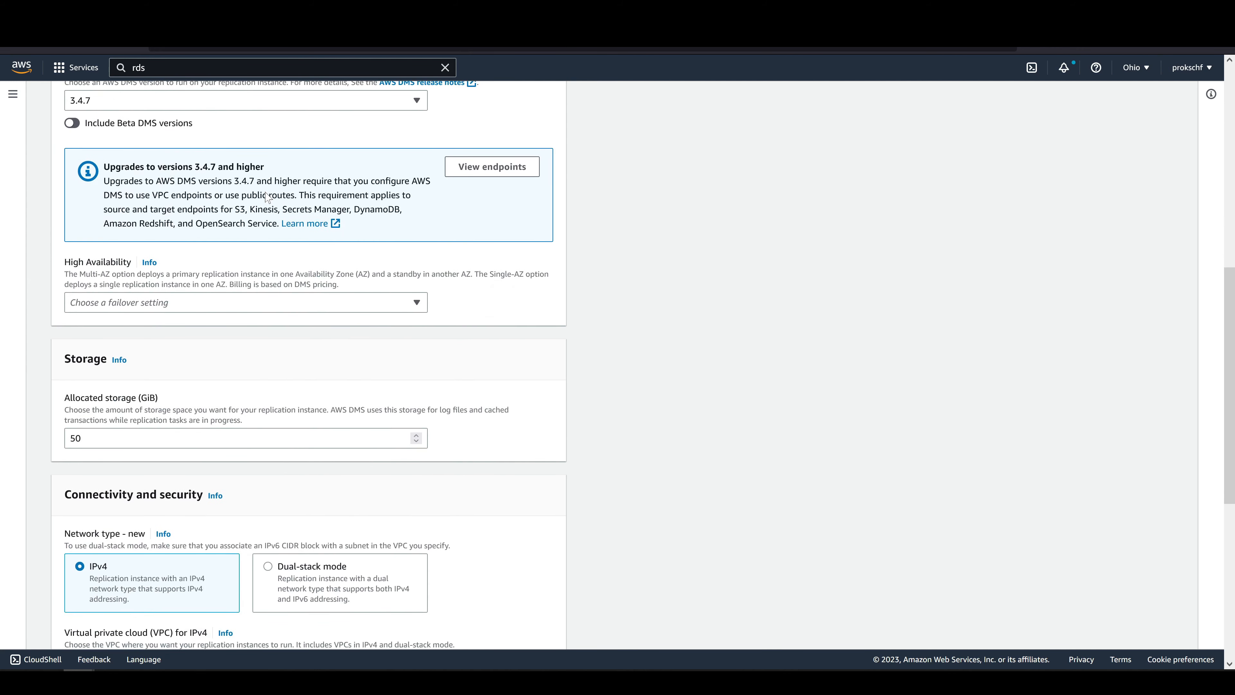
scroll(266, 196, down, 1)
click(253, 242)
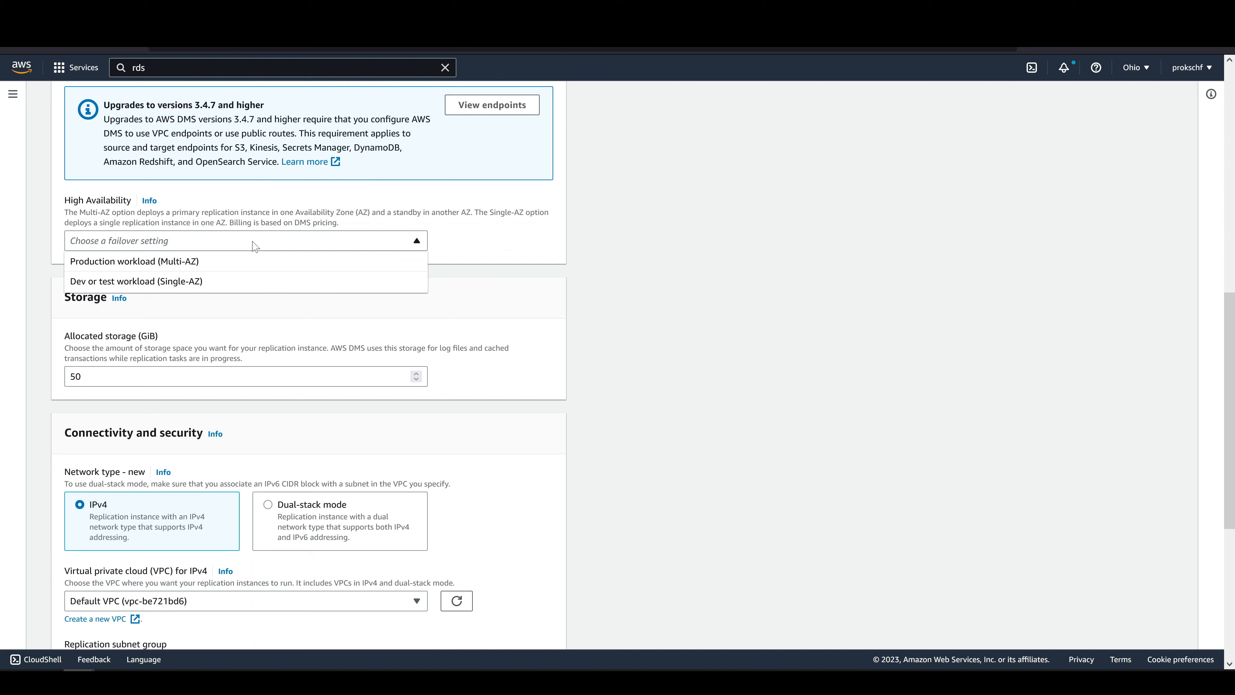
click(251, 286)
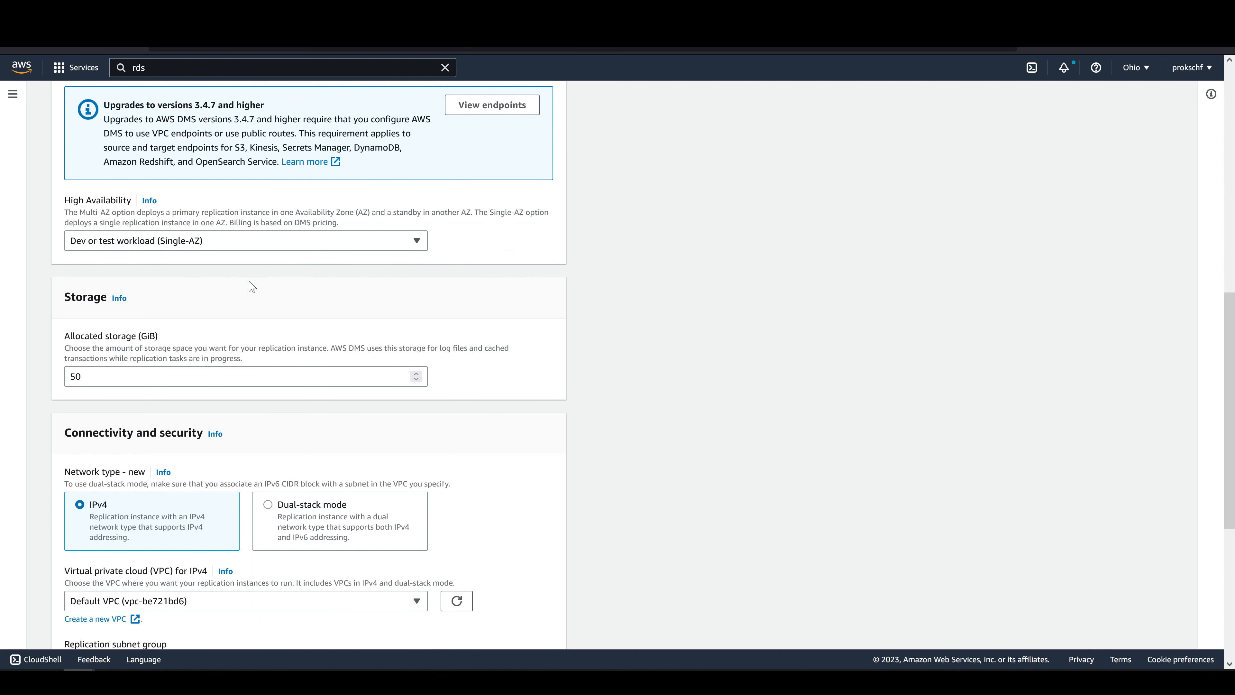
Create the replication instance with the default storage, network and public access settings.
scroll(251, 286, down, 5)
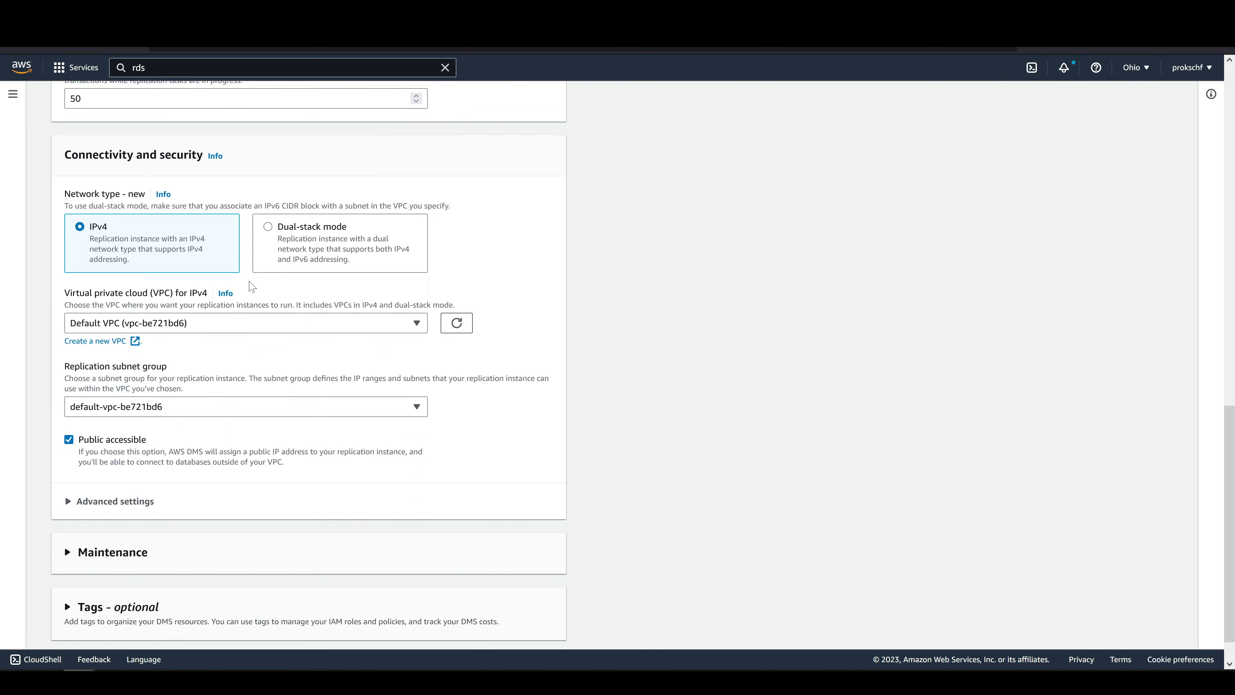
scroll(252, 287, down, 1)
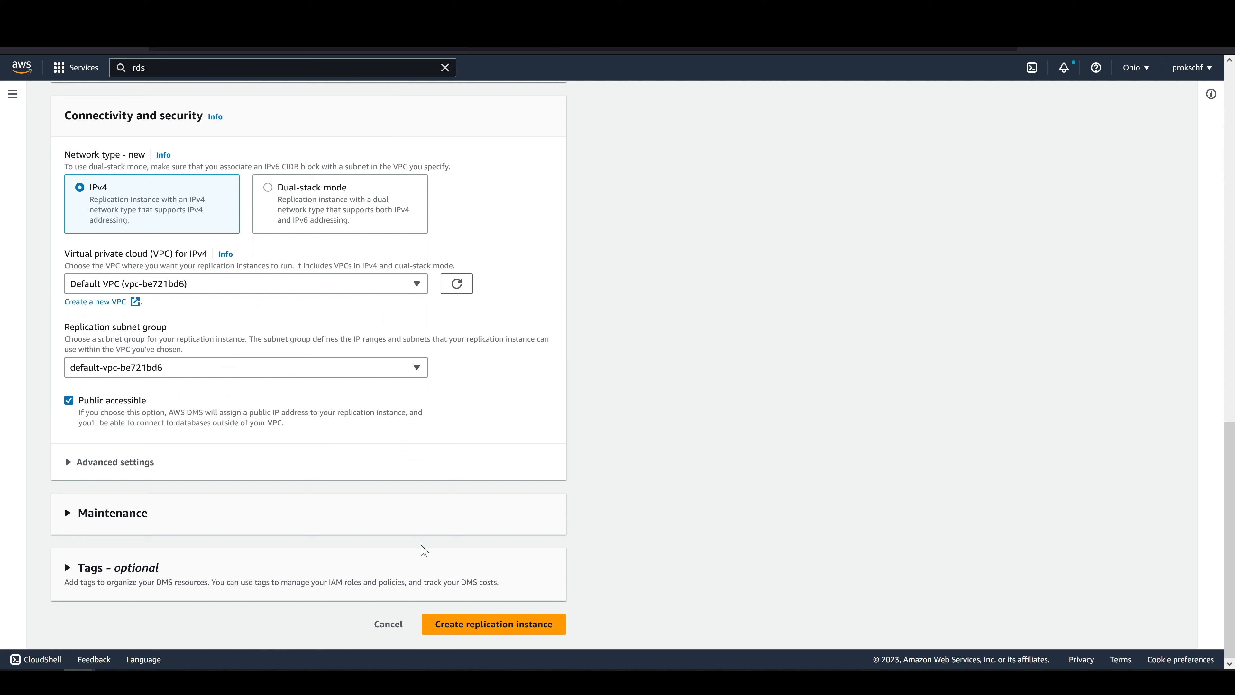
click(461, 629)
click(457, 628)
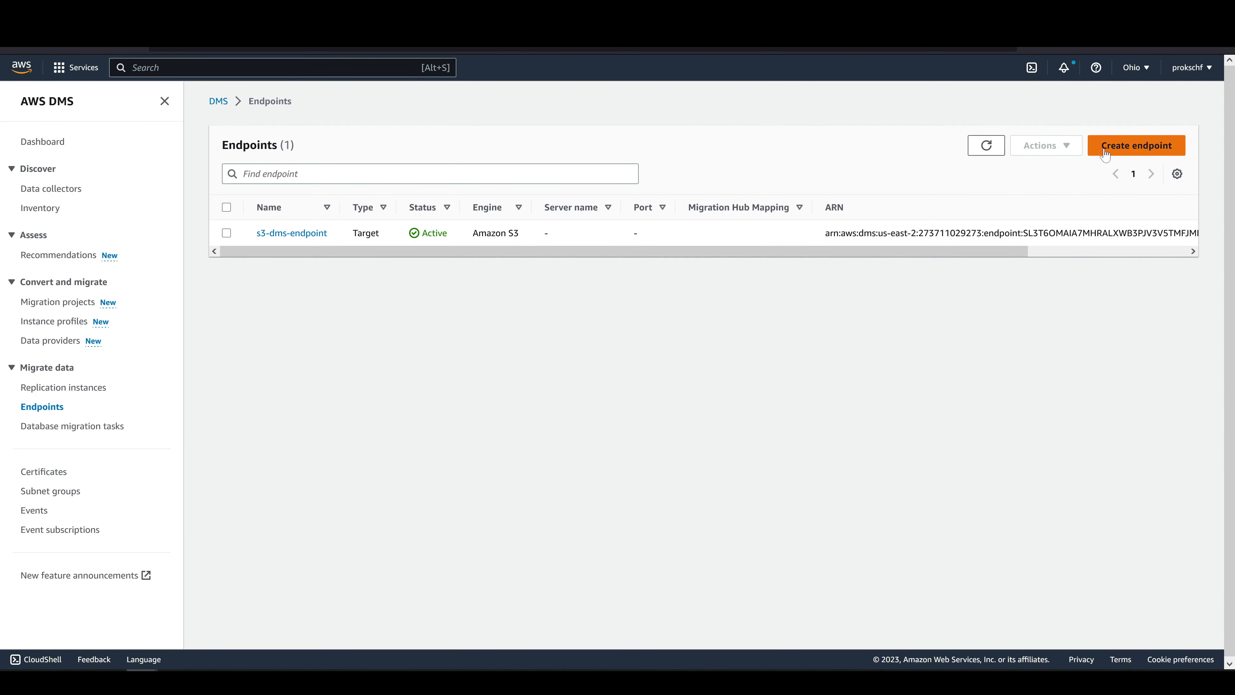
Start a new source endpoint based on the RDS DB instance aurora-test-instance-1.
click(1105, 153)
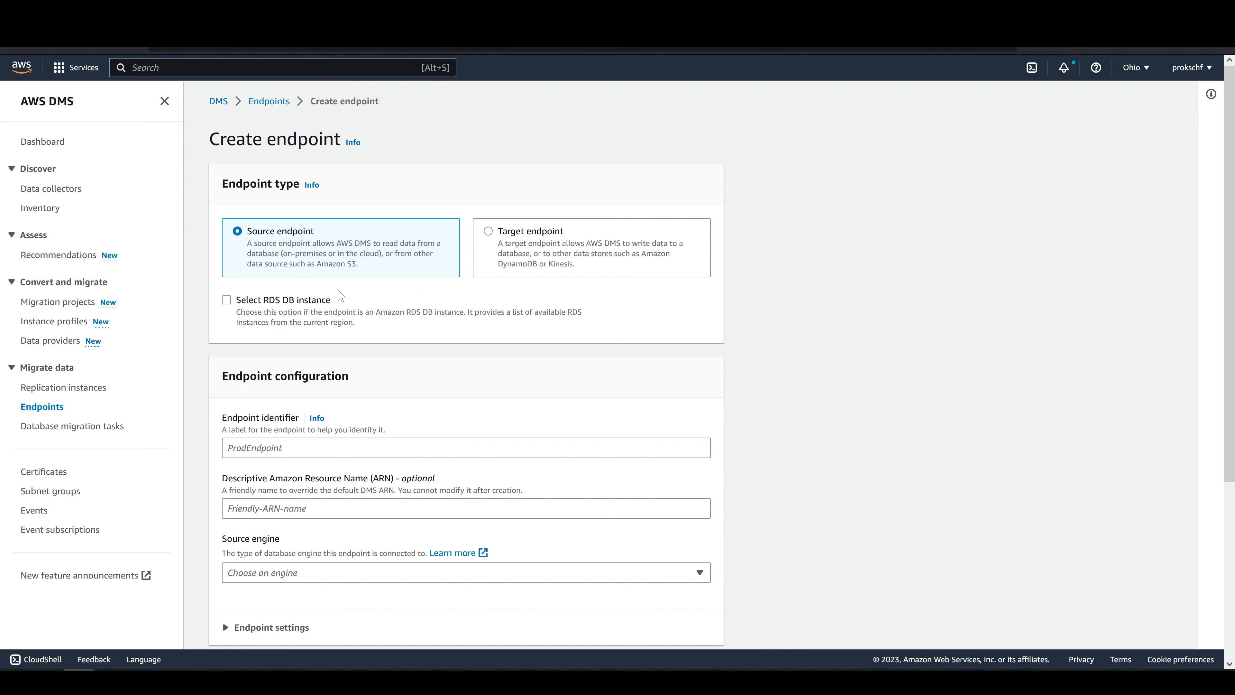
click(315, 302)
click(312, 384)
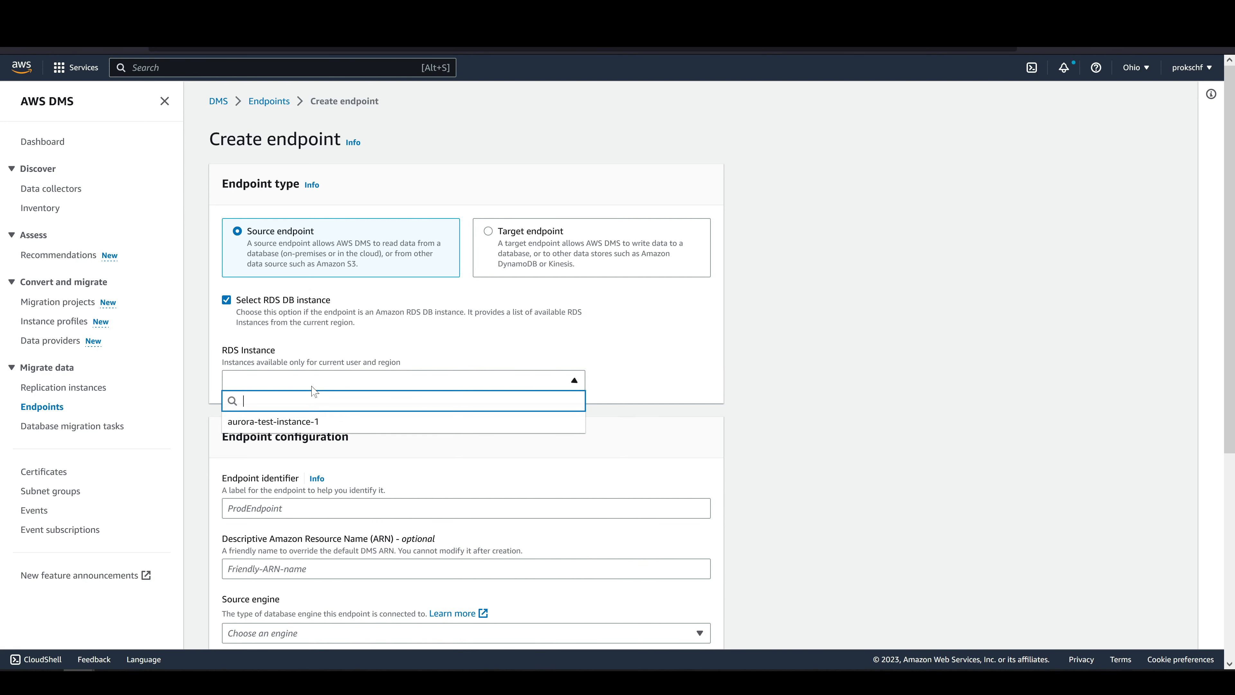
click(313, 422)
Provide the database access information manually, enter the database password, and create the source endpoint.
scroll(315, 421, down, 1)
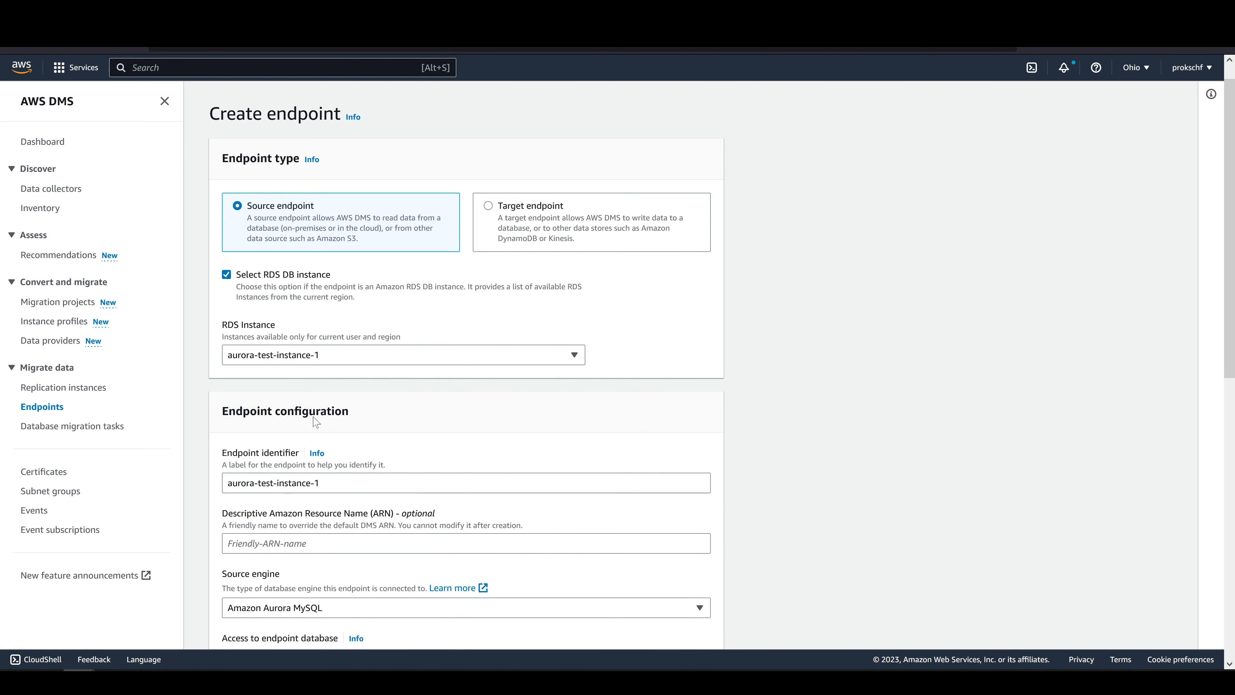
scroll(316, 421, down, 8)
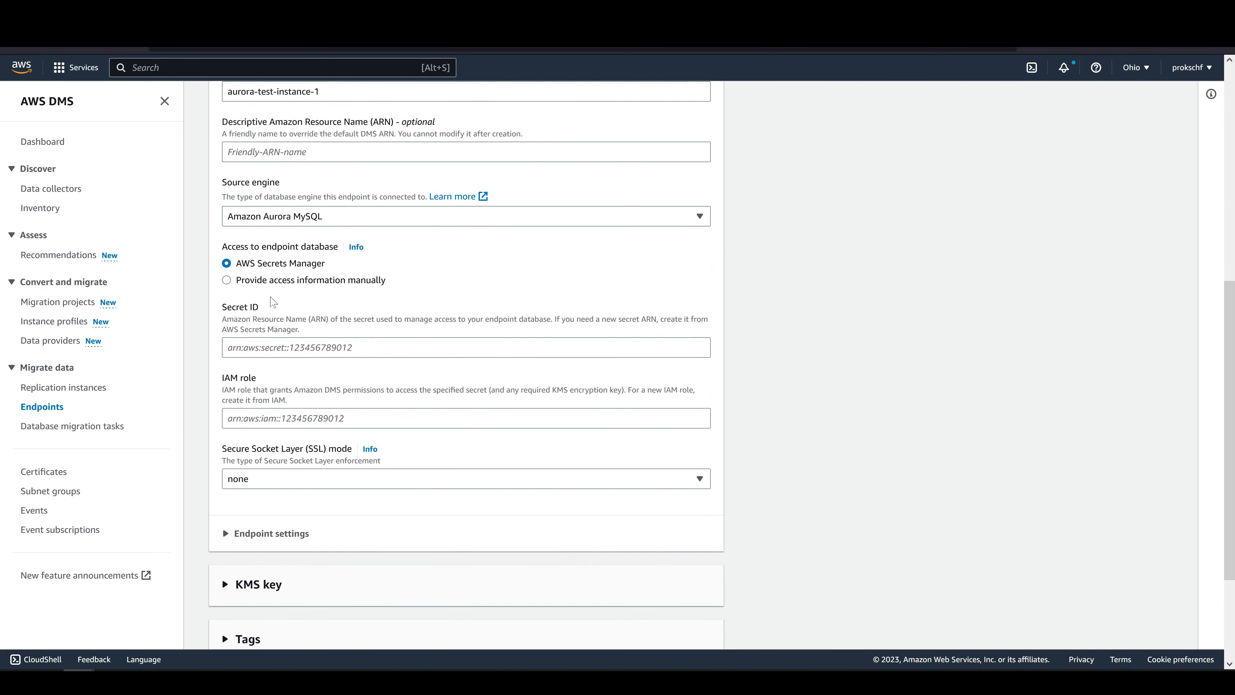
click(266, 281)
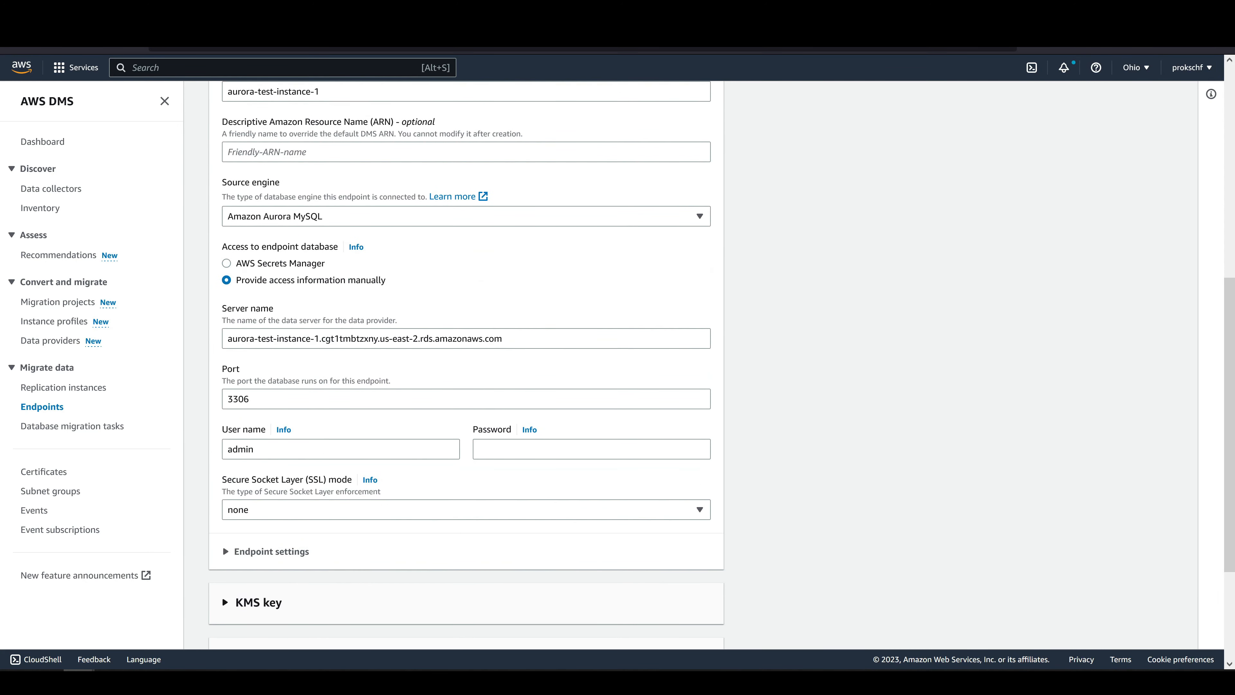
click(591, 449)
text(•••••••)
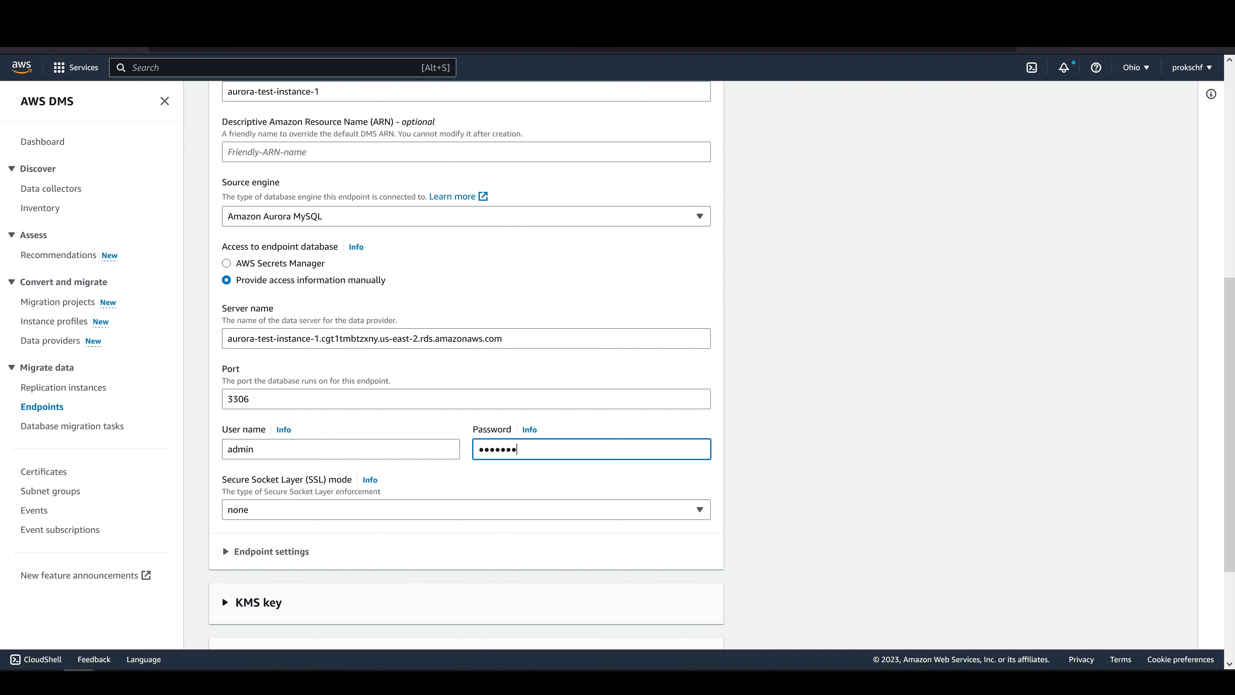
text(•••)
scroll(559, 533, down, 3)
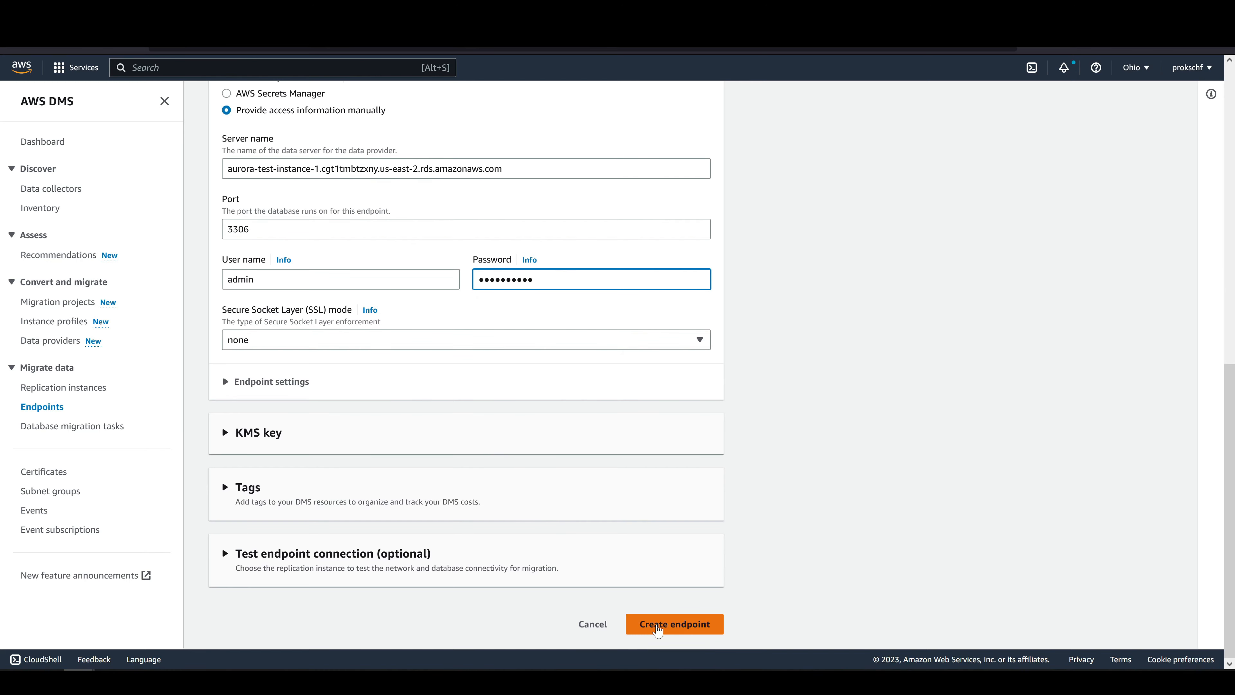
click(659, 628)
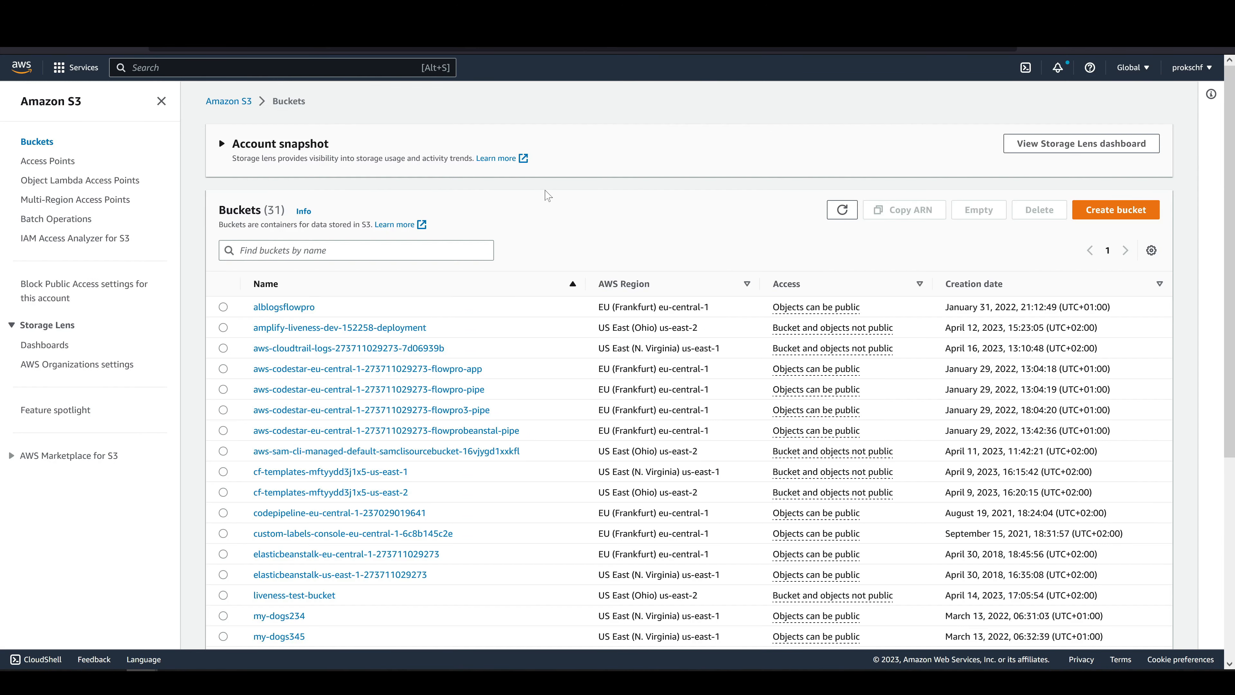
Create an S3 bucket named dms-bucket-3 with the default access, versioning and encryption settings.
click(1089, 214)
click(301, 251)
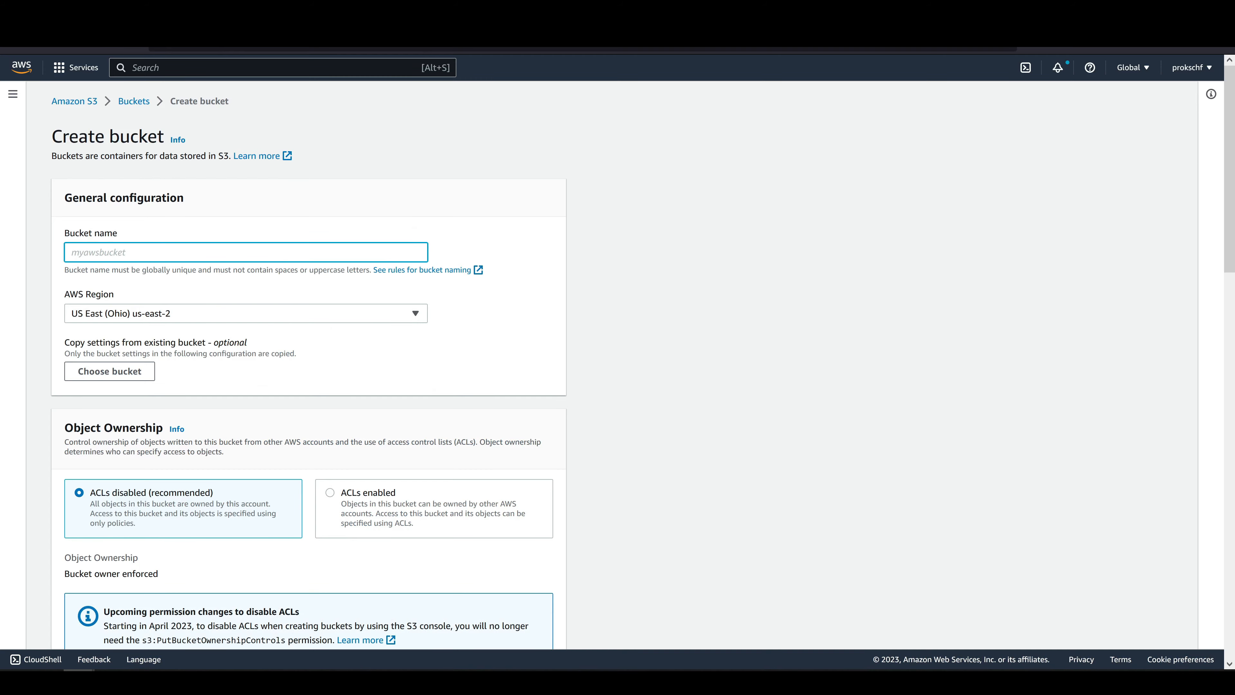
text(dms-bucket-3)
scroll(211, 271, down, 14)
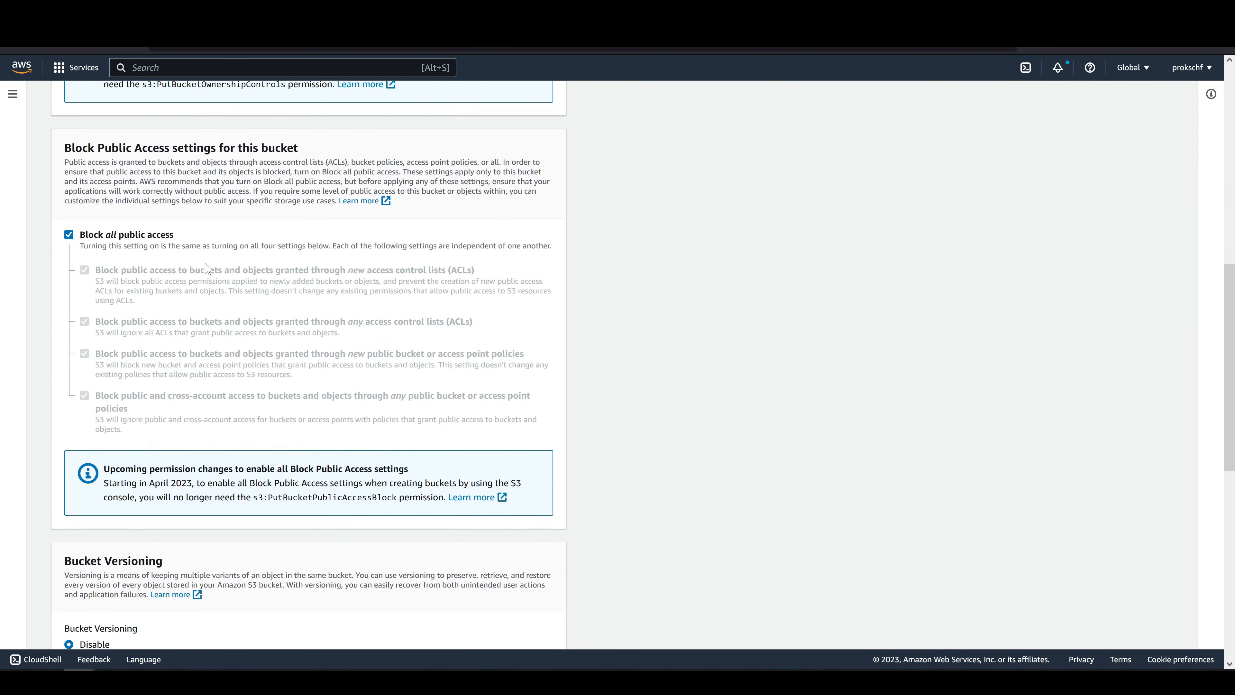
scroll(214, 273, down, 8)
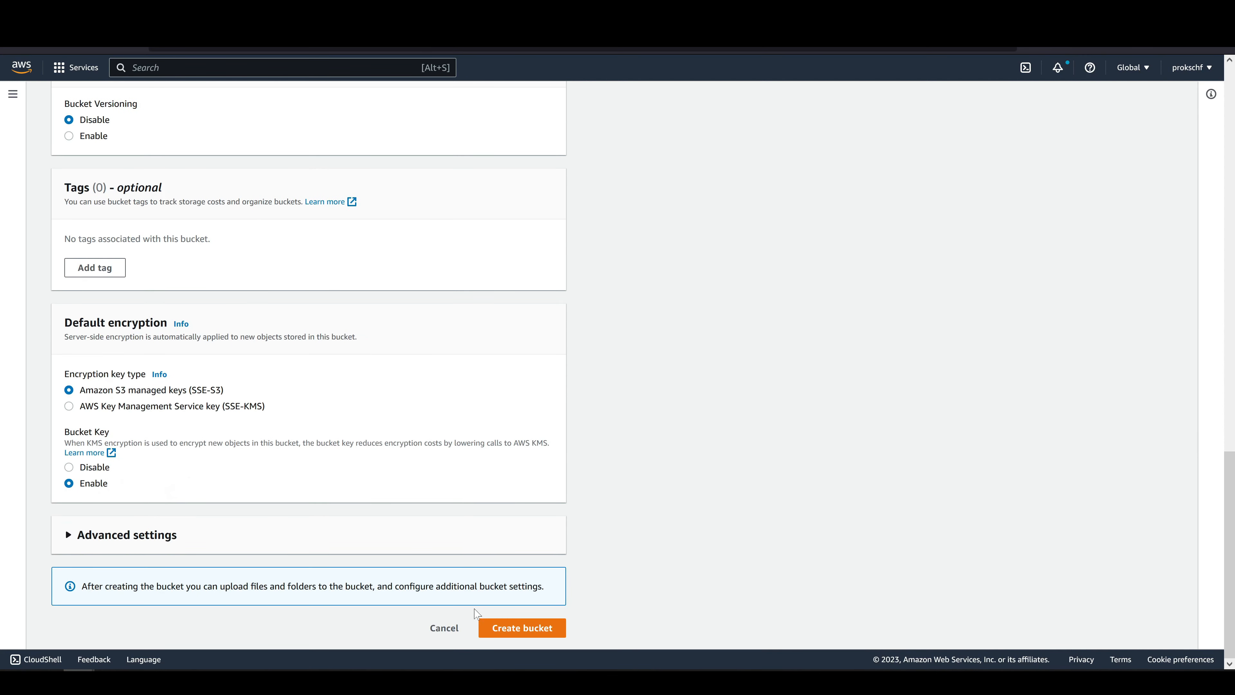
click(502, 626)
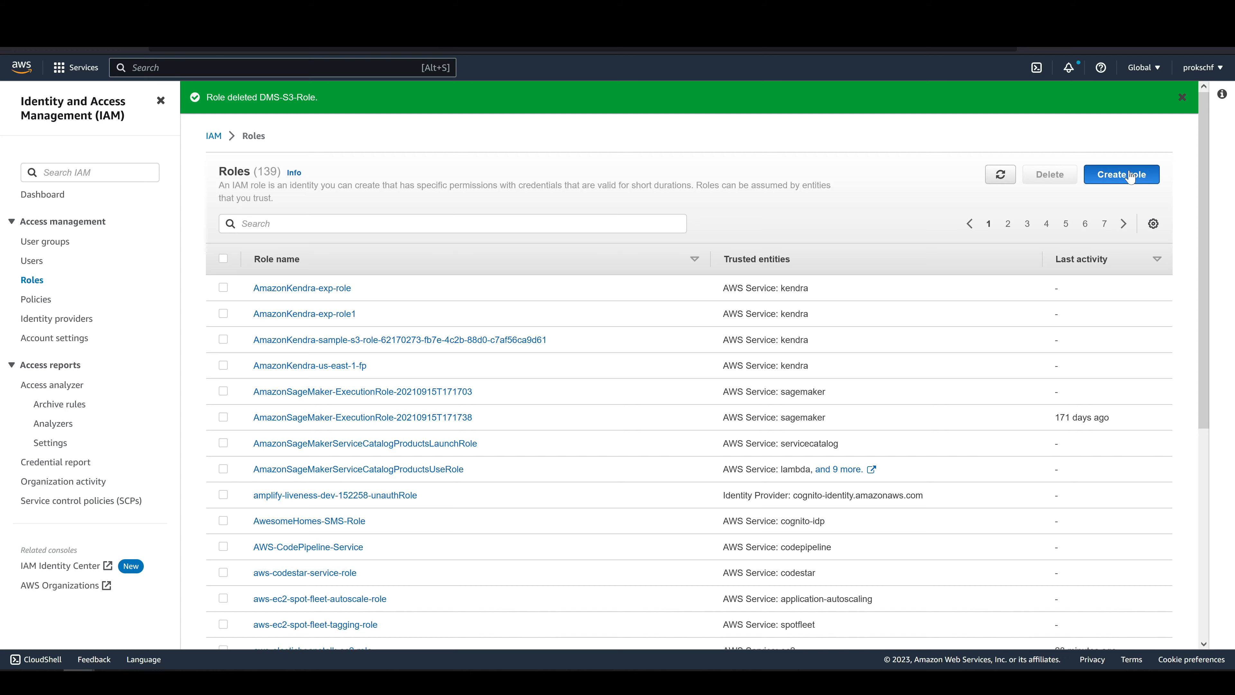
Start a new IAM role with the AWS service DMS as its trusted entity use case.
click(1130, 175)
click(517, 484)
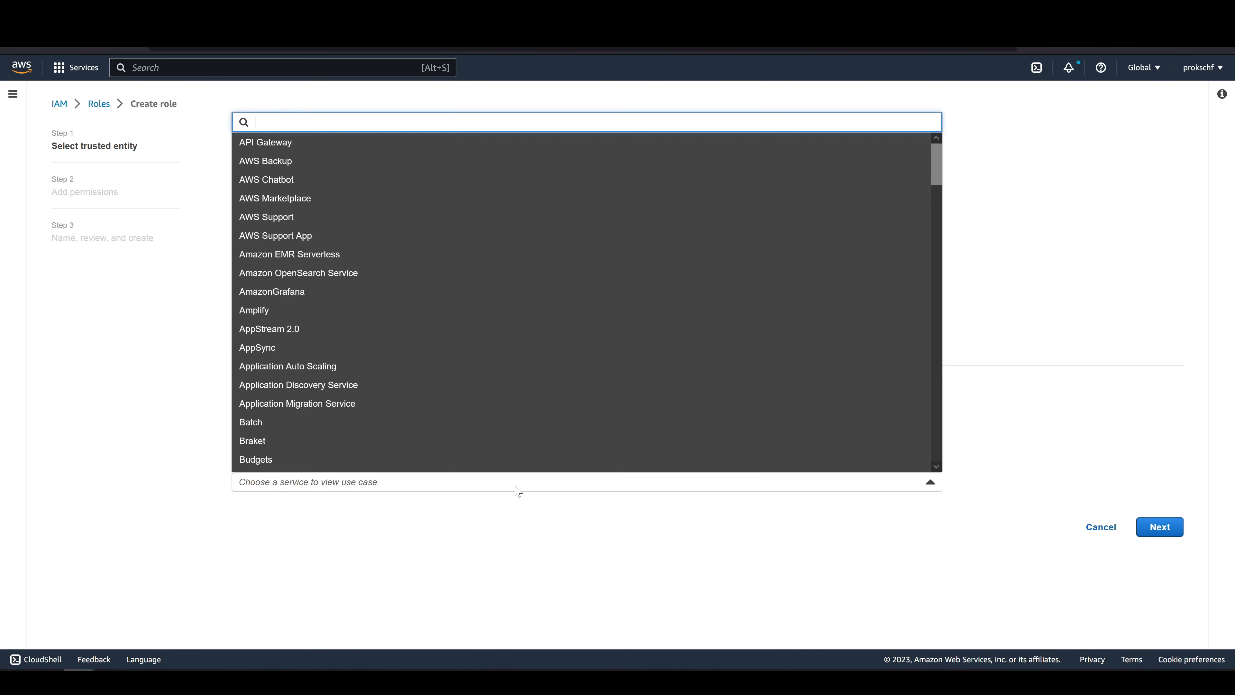
text(dms)
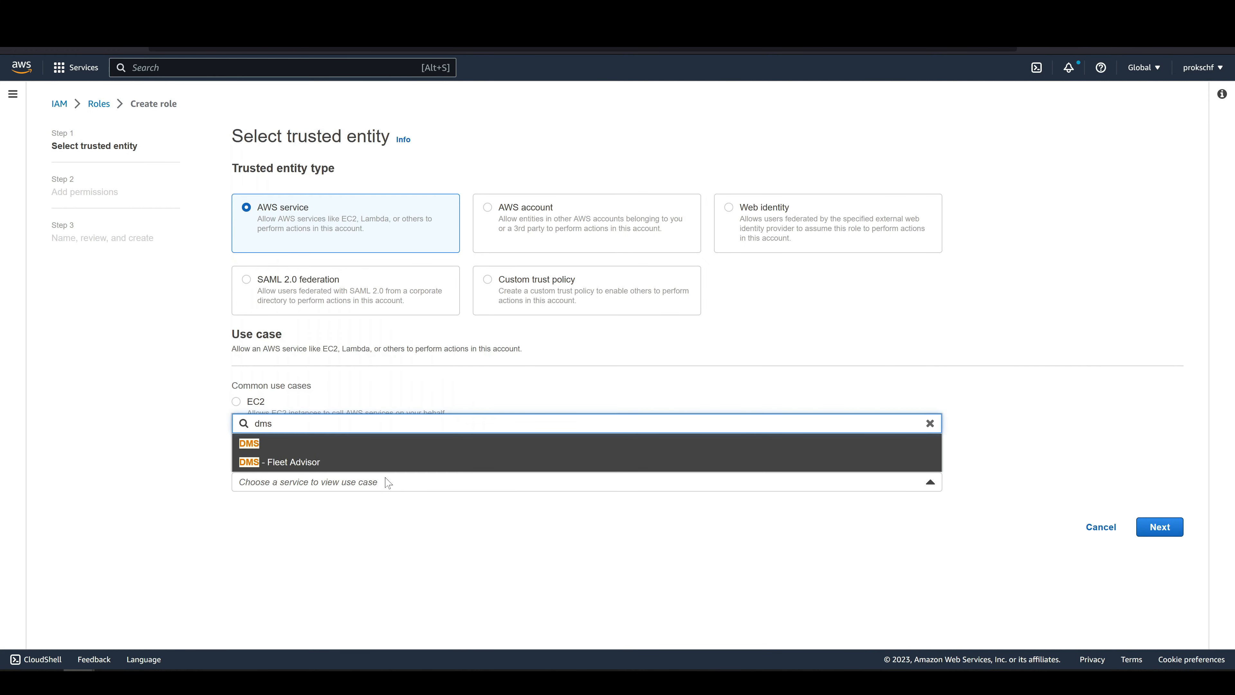
click(343, 449)
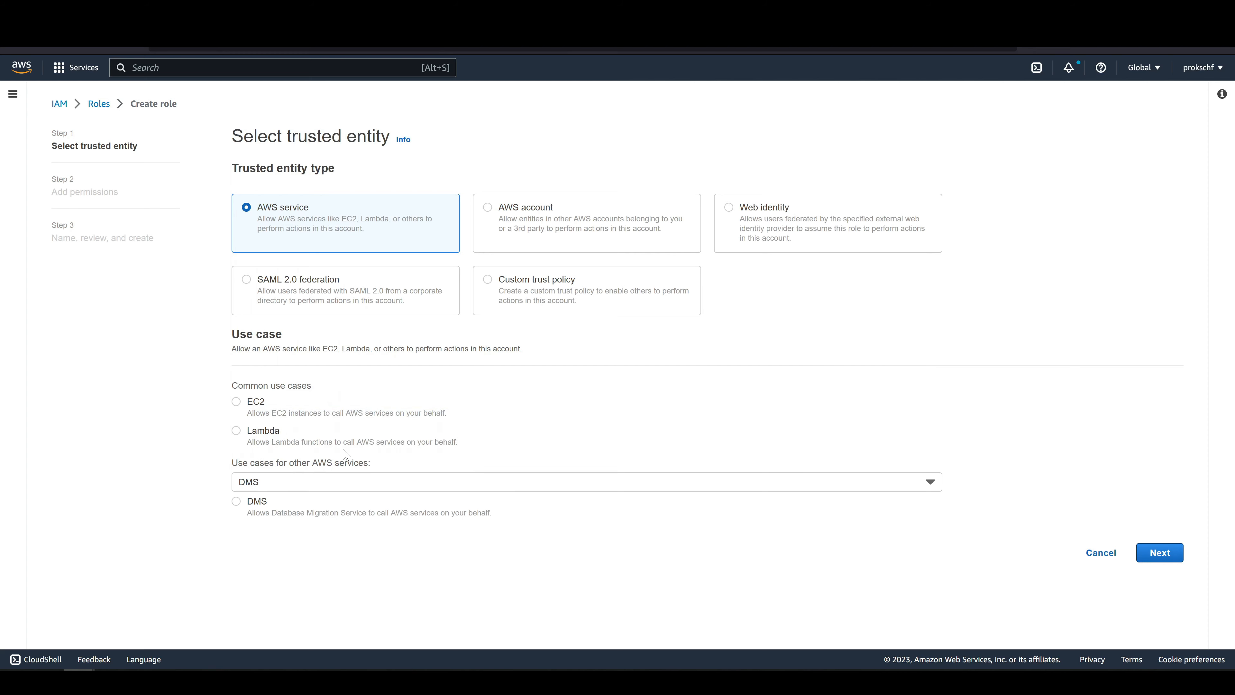
click(236, 502)
click(1168, 554)
Filter the permissions policies by s3 and attach AmazonS3FullAccess to the role.
click(705, 231)
text(s3)
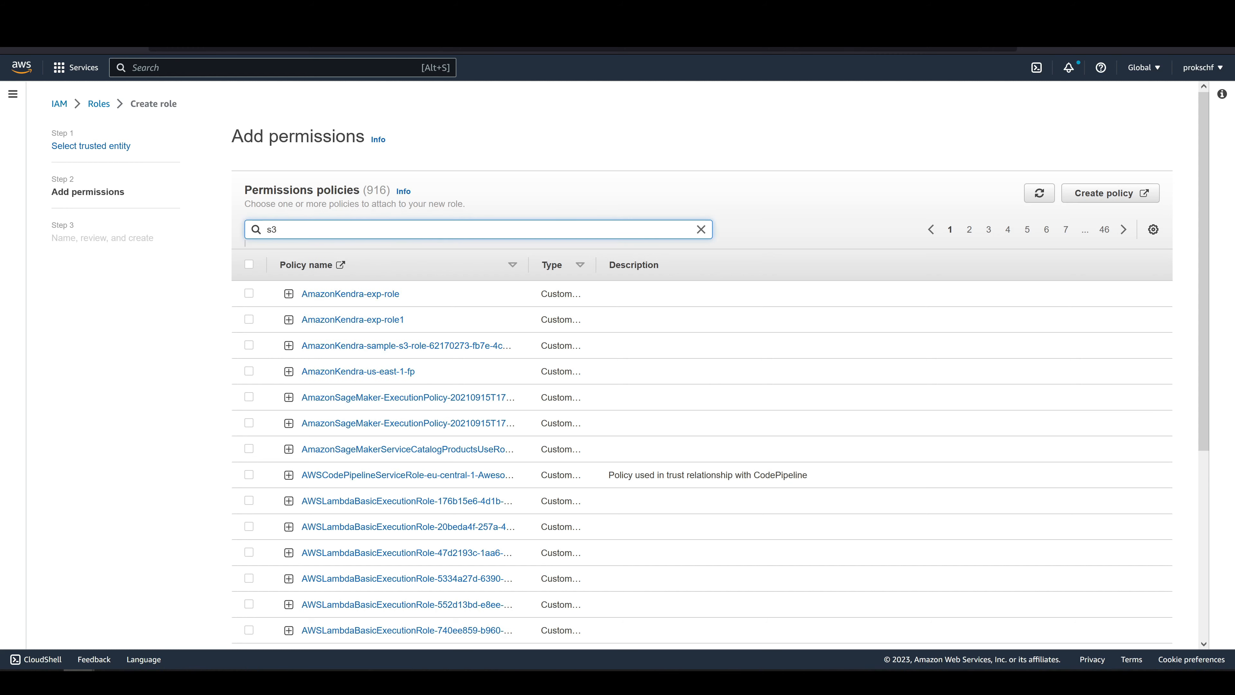
key(Return)
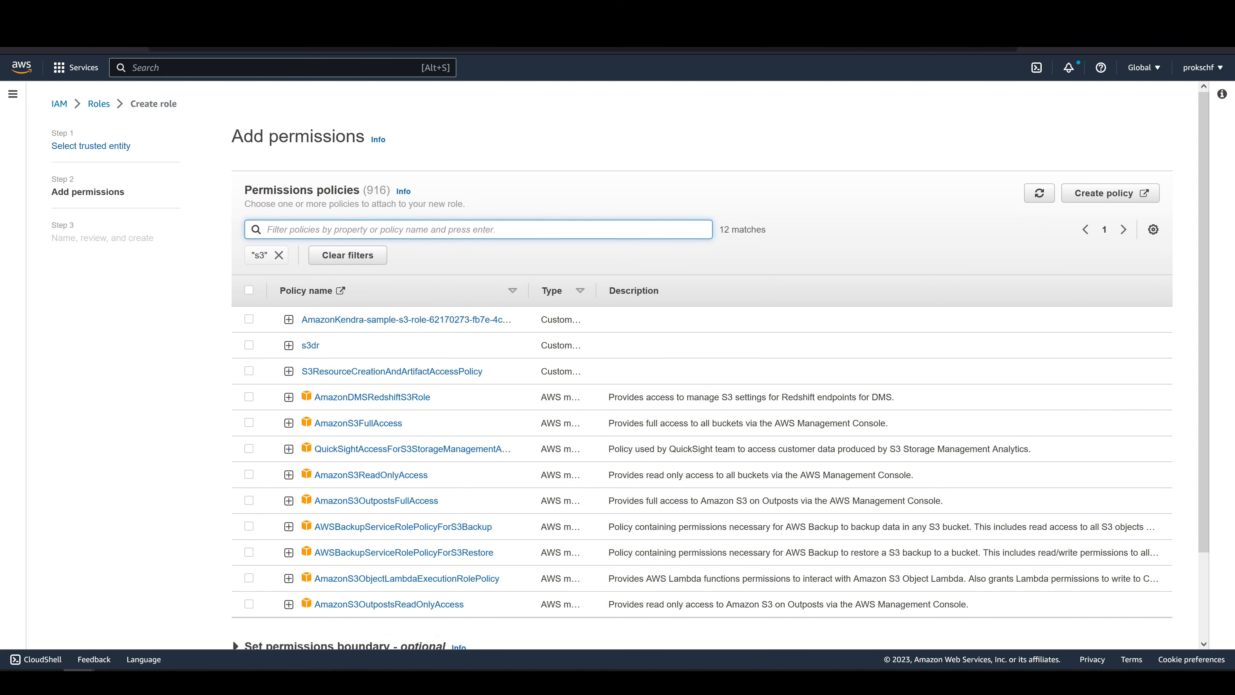
click(249, 423)
scroll(1061, 262, down, 2)
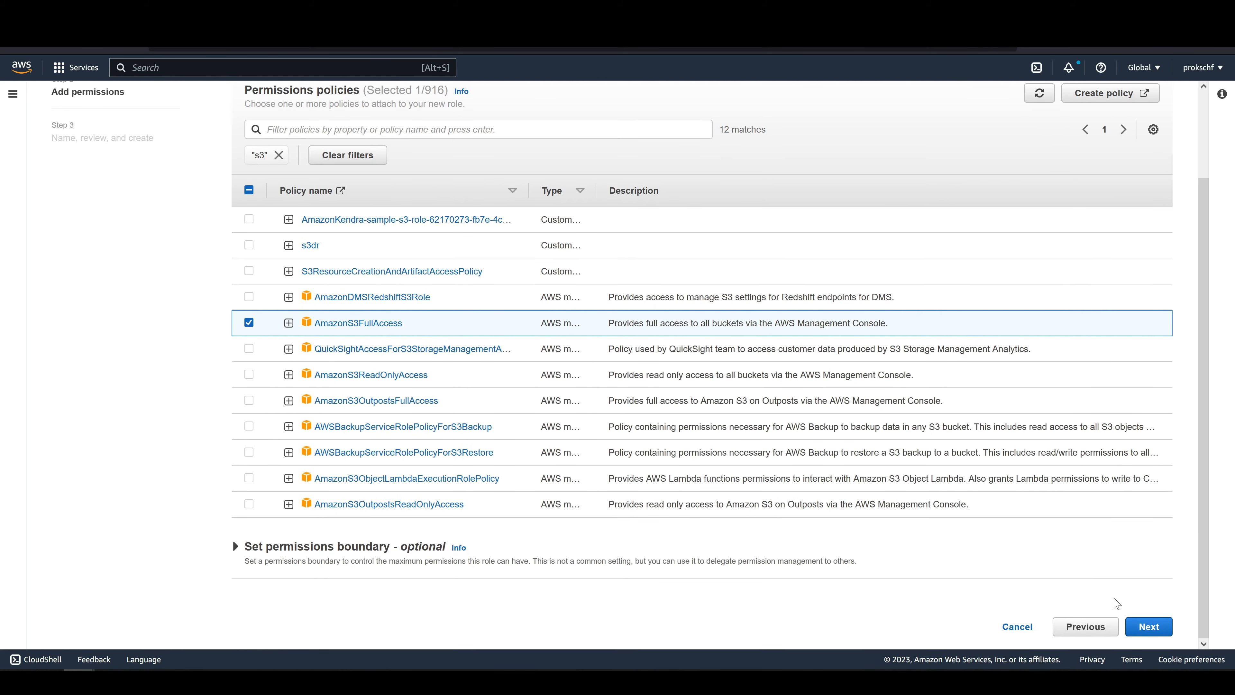
click(1148, 627)
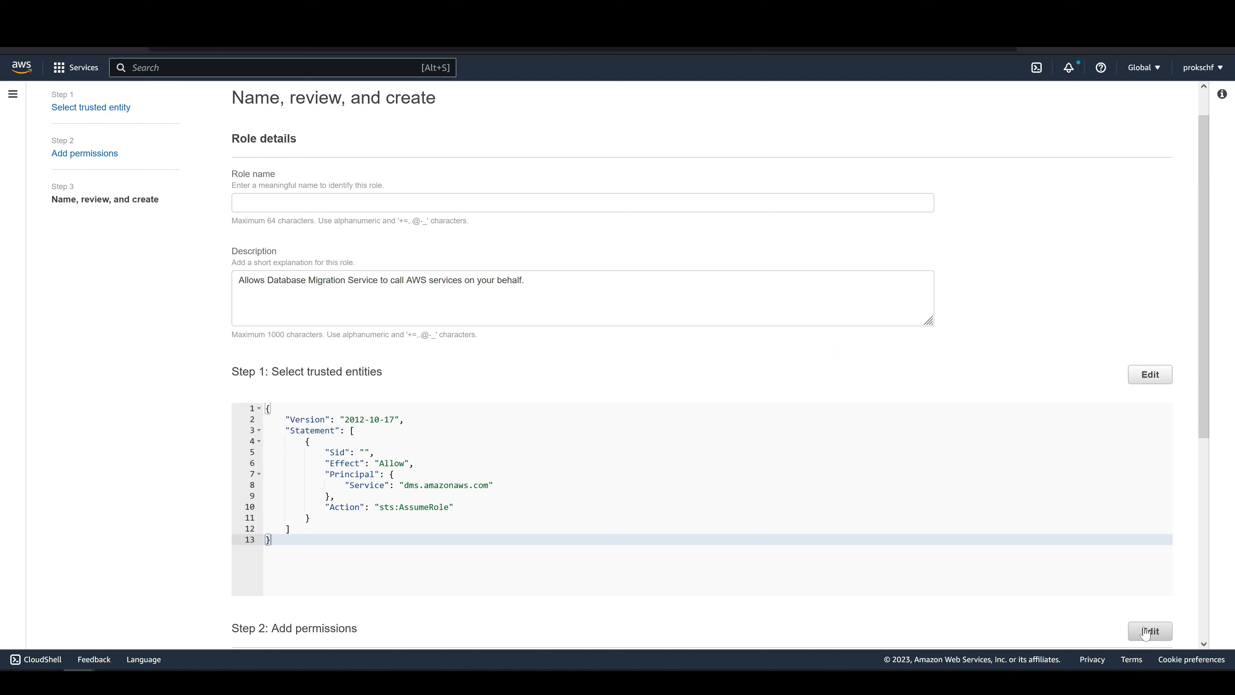
Create the role under the name dms-s3-role and copy its ARN.
click(483, 203)
text(dms-s3-role)
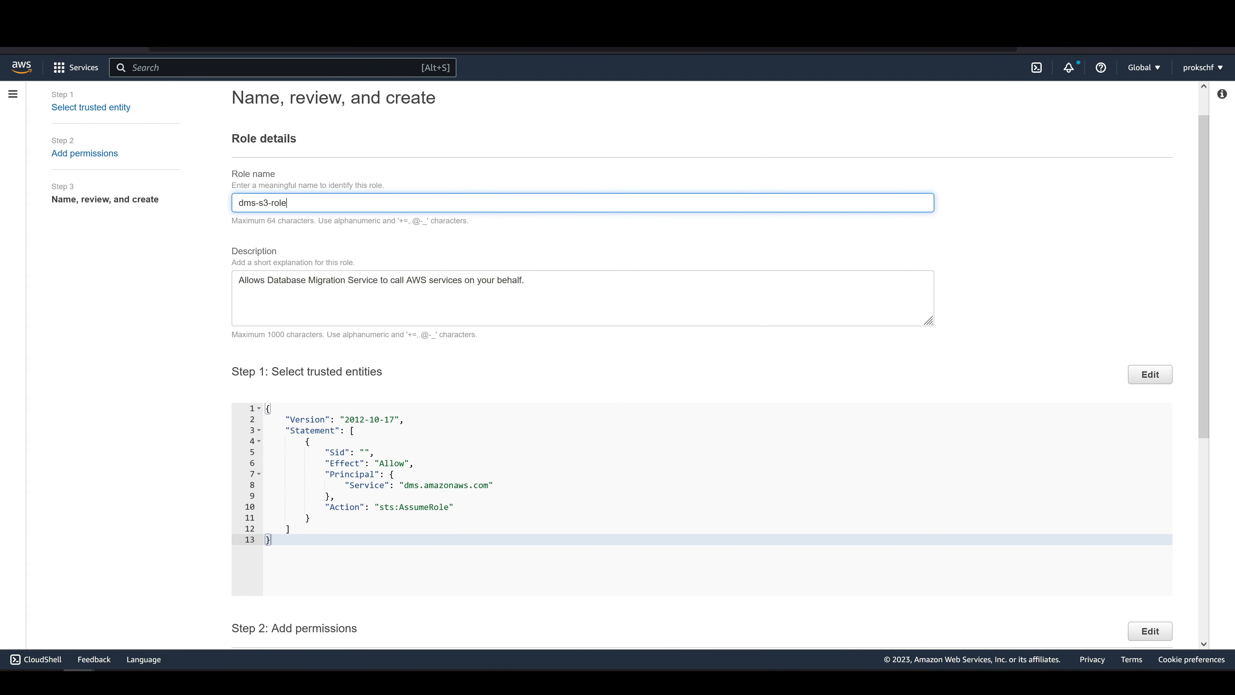
scroll(919, 447, down, 7)
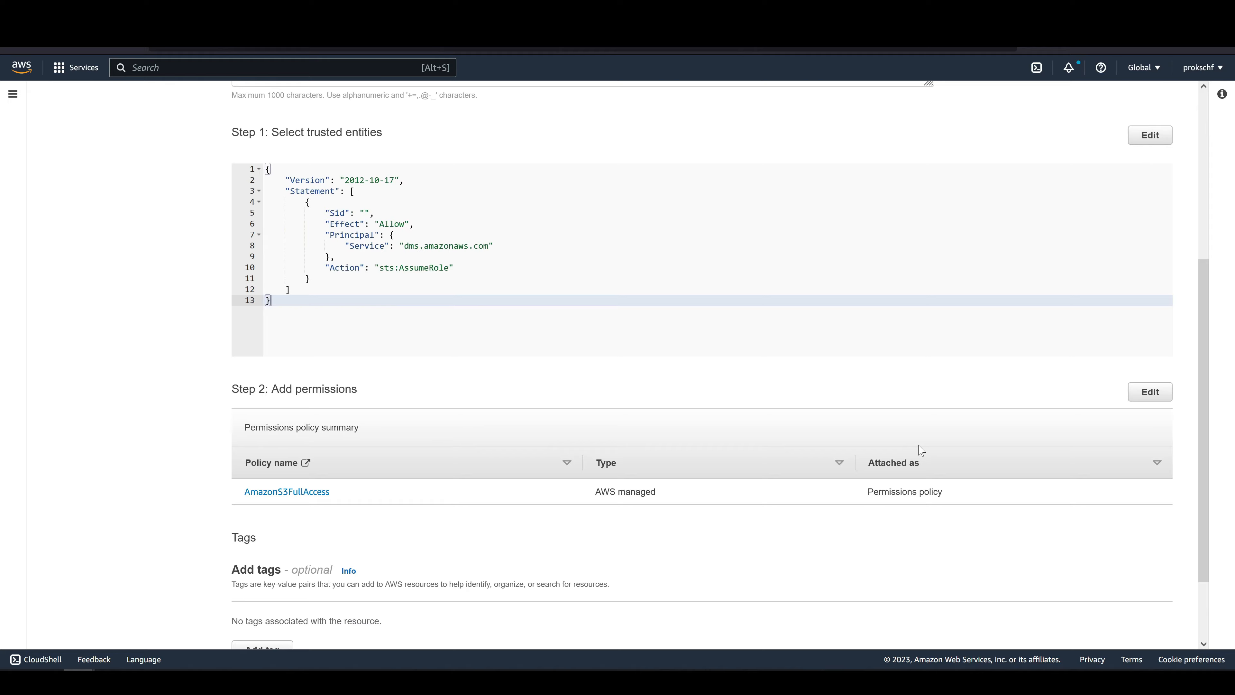
click(1100, 631)
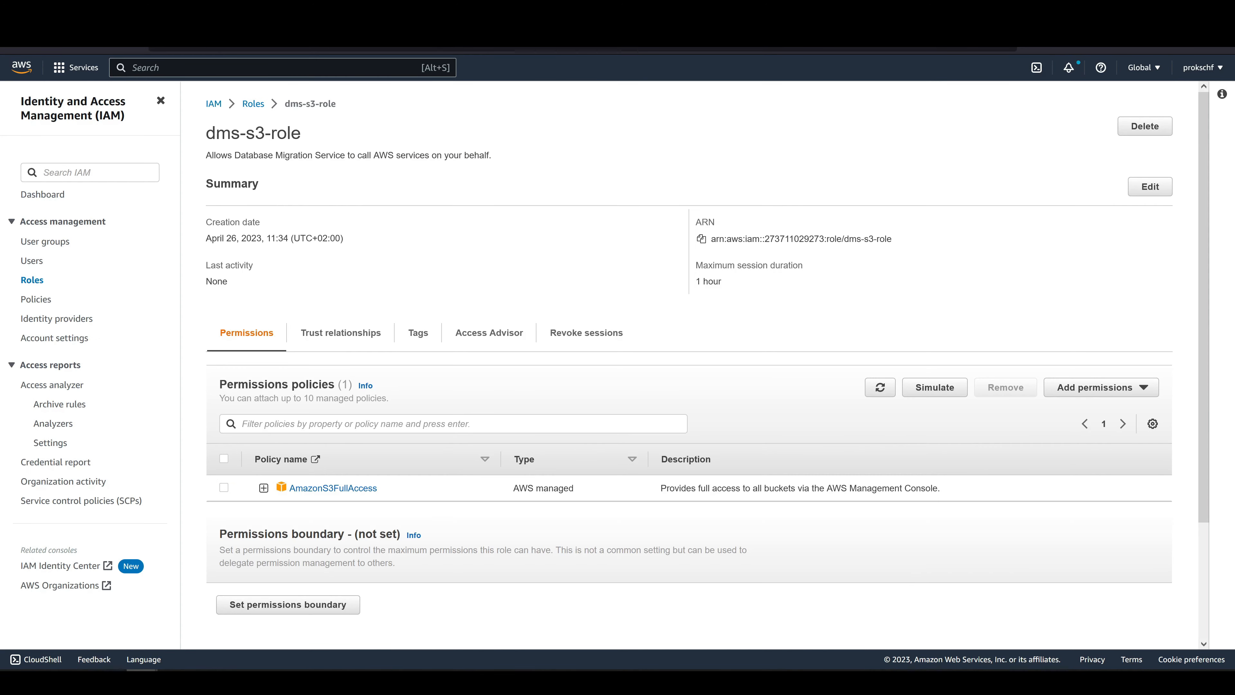
click(701, 239)
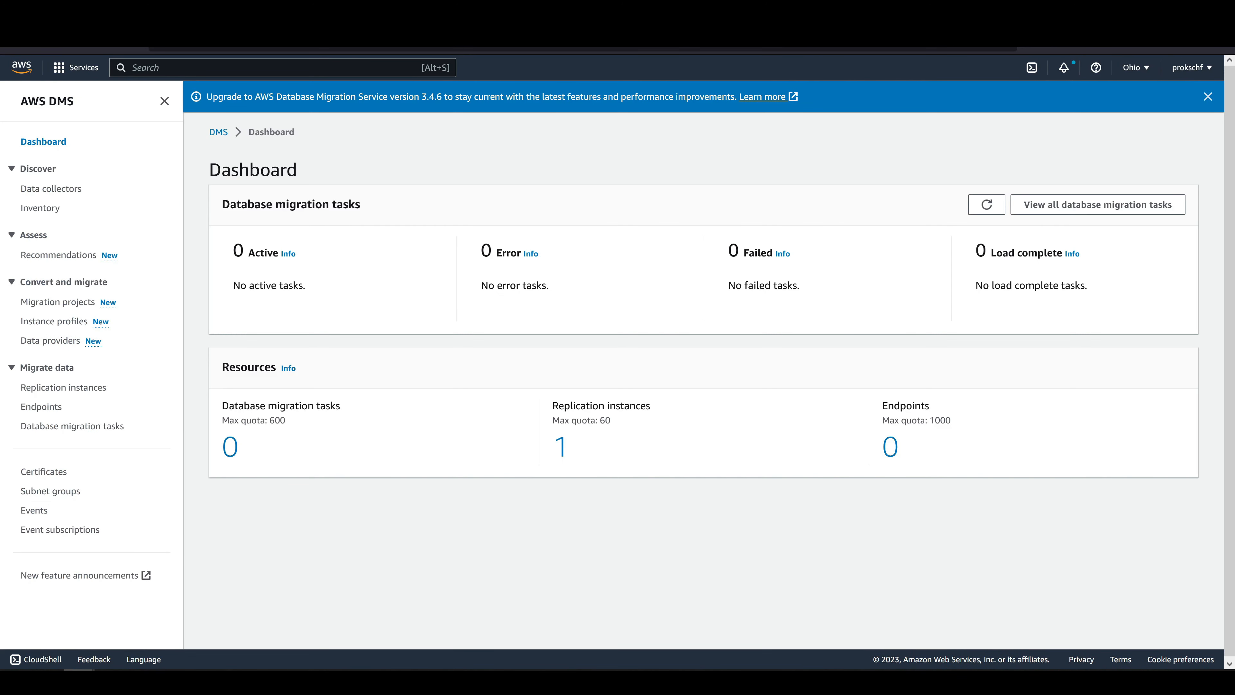
Start a new DMS target endpoint with Amazon S3 as the engine and s3-dms-endpoint as the identifier.
click(53, 407)
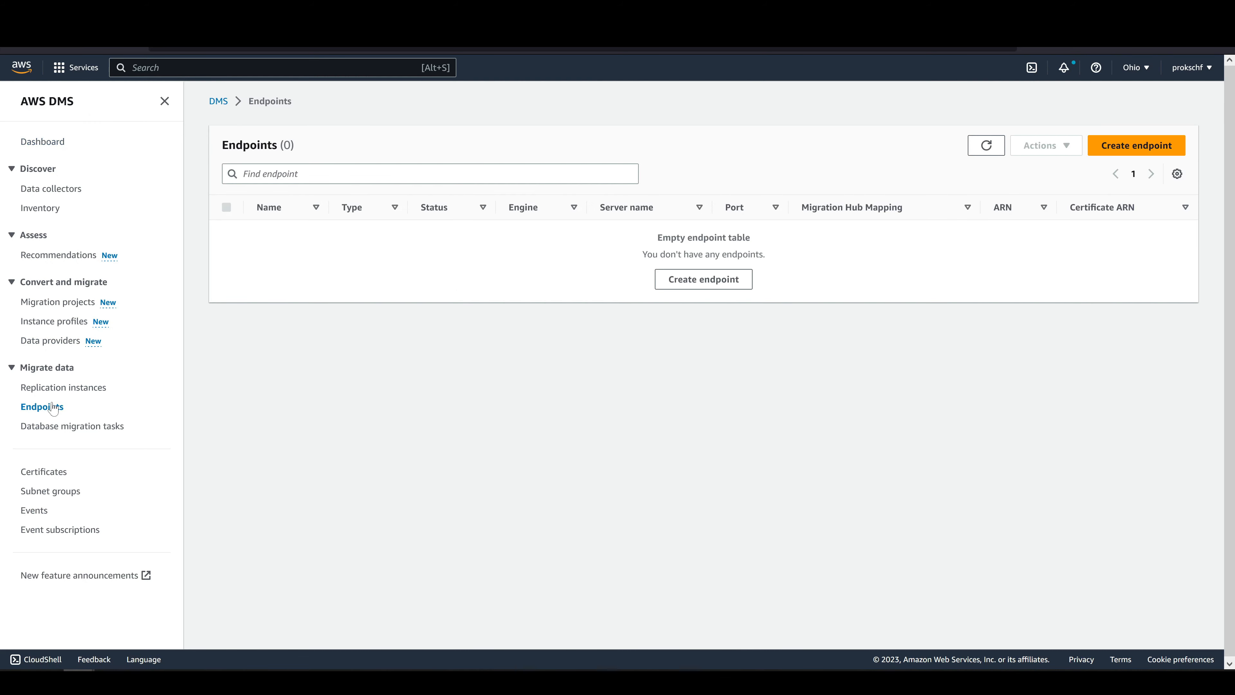
click(677, 282)
click(536, 240)
scroll(452, 299, down, 3)
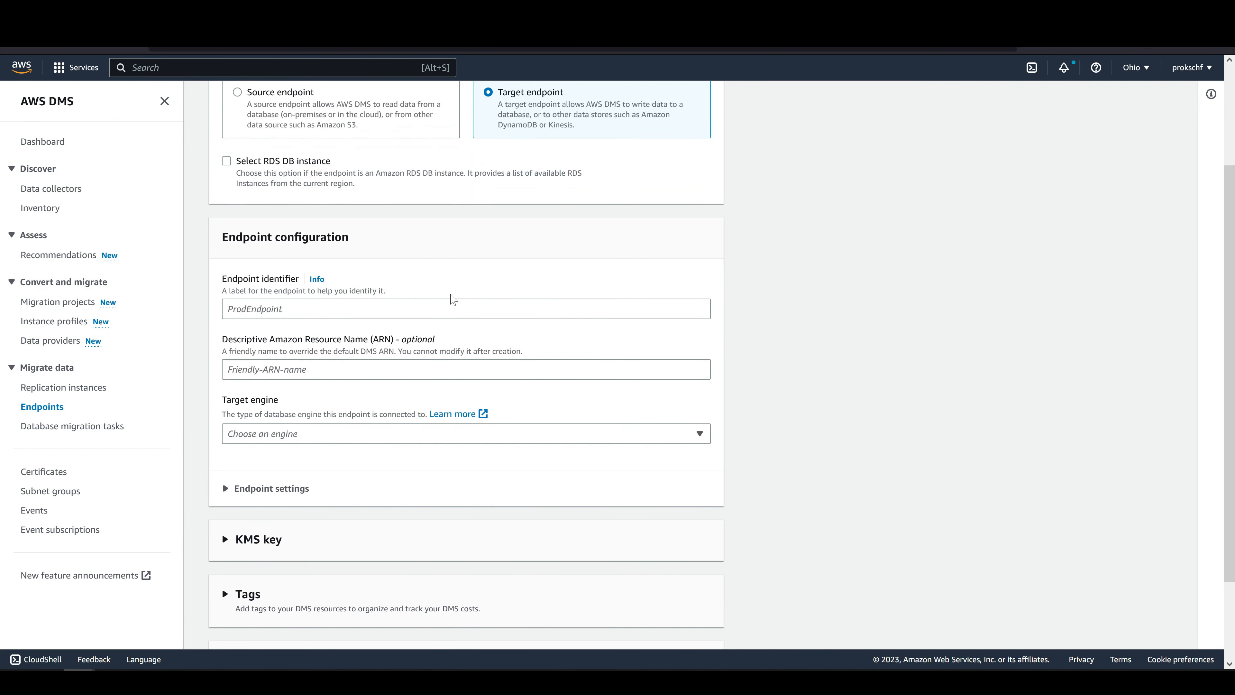
click(368, 434)
click(328, 351)
click(331, 308)
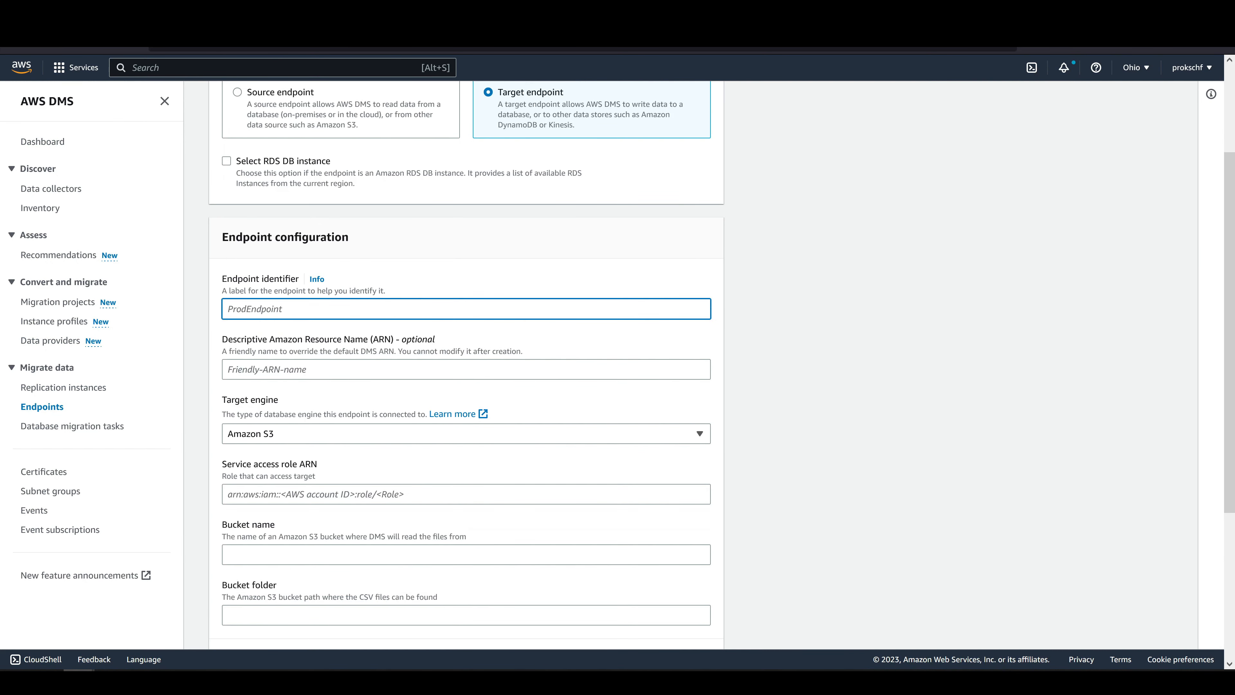
text(s3-dms-endpoint)
Paste the copied dms-s3-role ARN as service access role, set bucket dms-bucket and folder dms-folder, and create the target endpoint.
scroll(331, 355, down, 2)
click(330, 355)
key(ctrl+v)
click(330, 415)
text(dms-b)
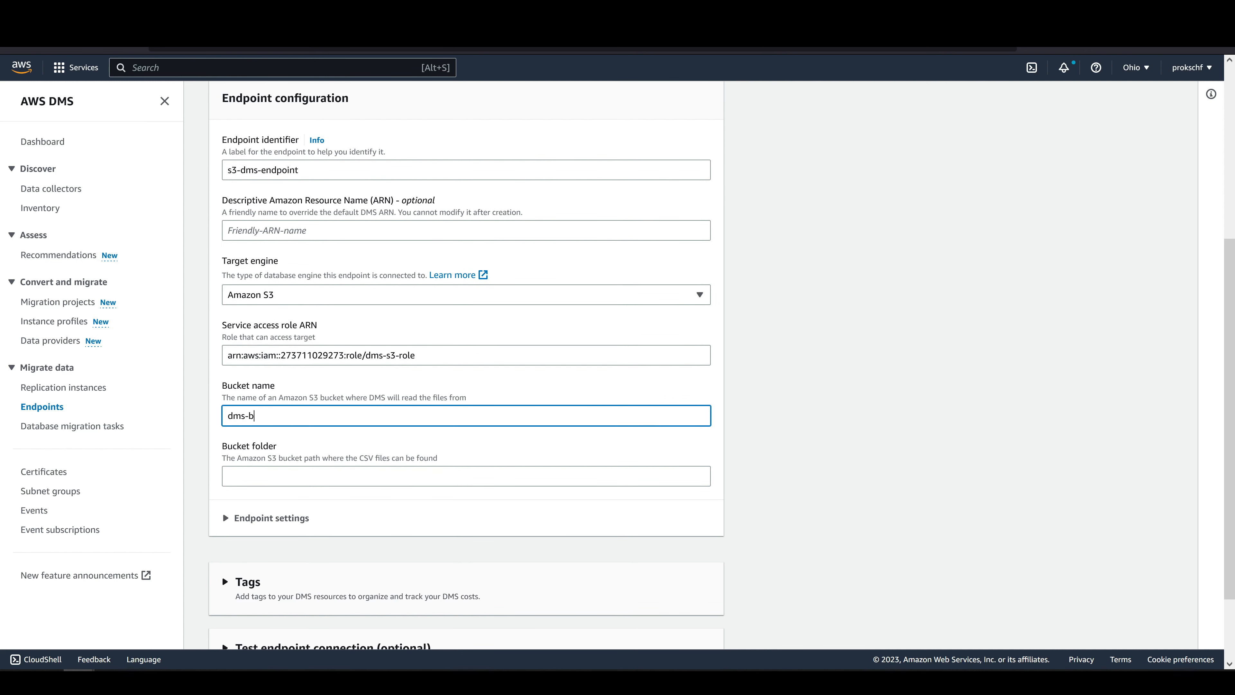
text(ucket)
key(Tab)
text(dms-folder)
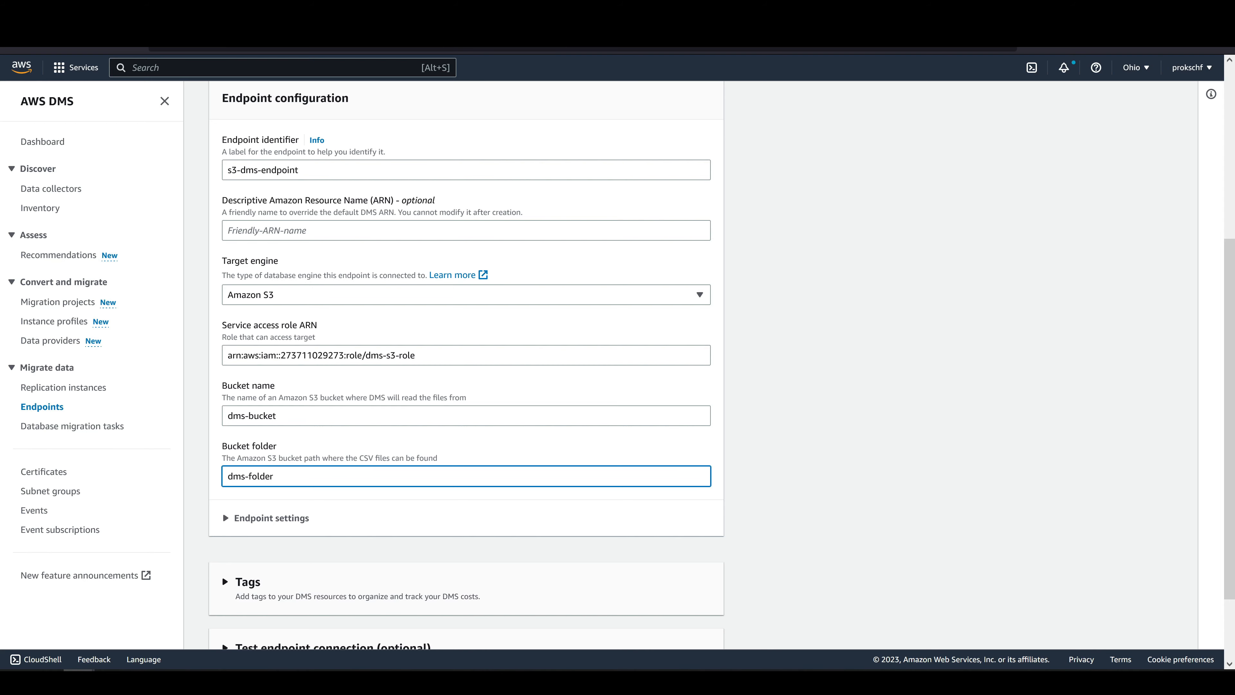
scroll(553, 434, down, 2)
click(668, 624)
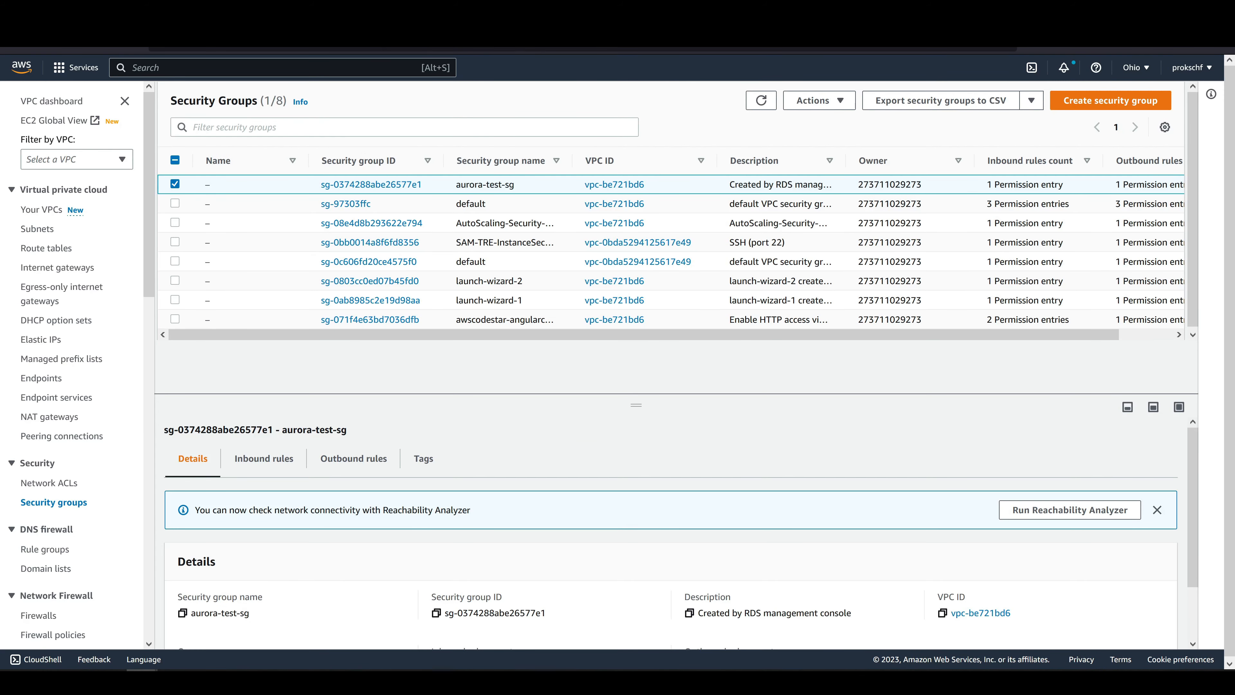
Set the source of the MYSQL/Aurora inbound rule in the aurora-test-sg security group to 172.0.0.0/8 and save the rules.
click(369, 185)
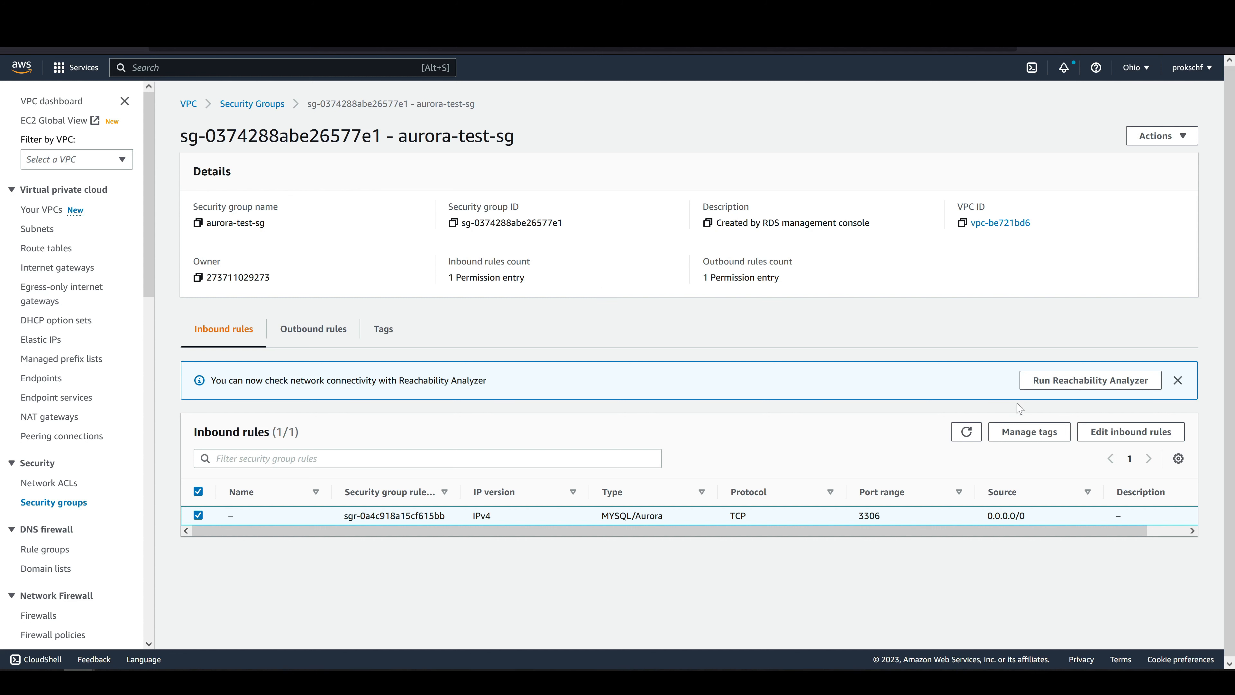
click(1105, 439)
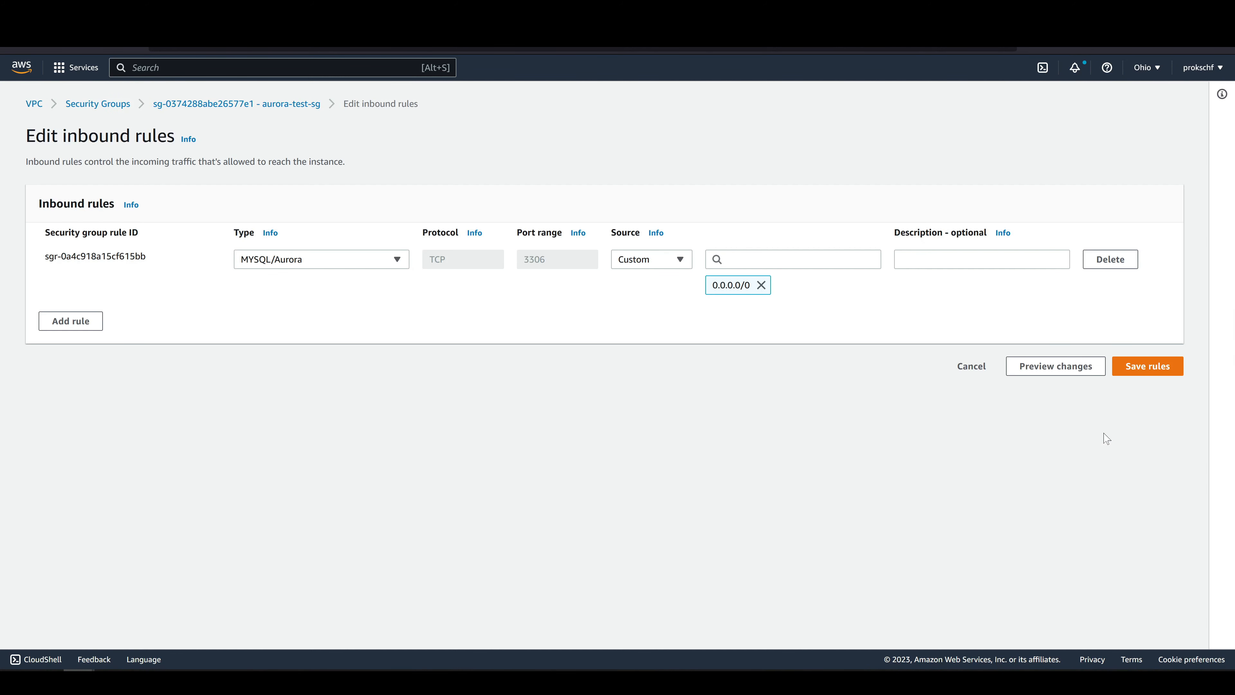
click(865, 259)
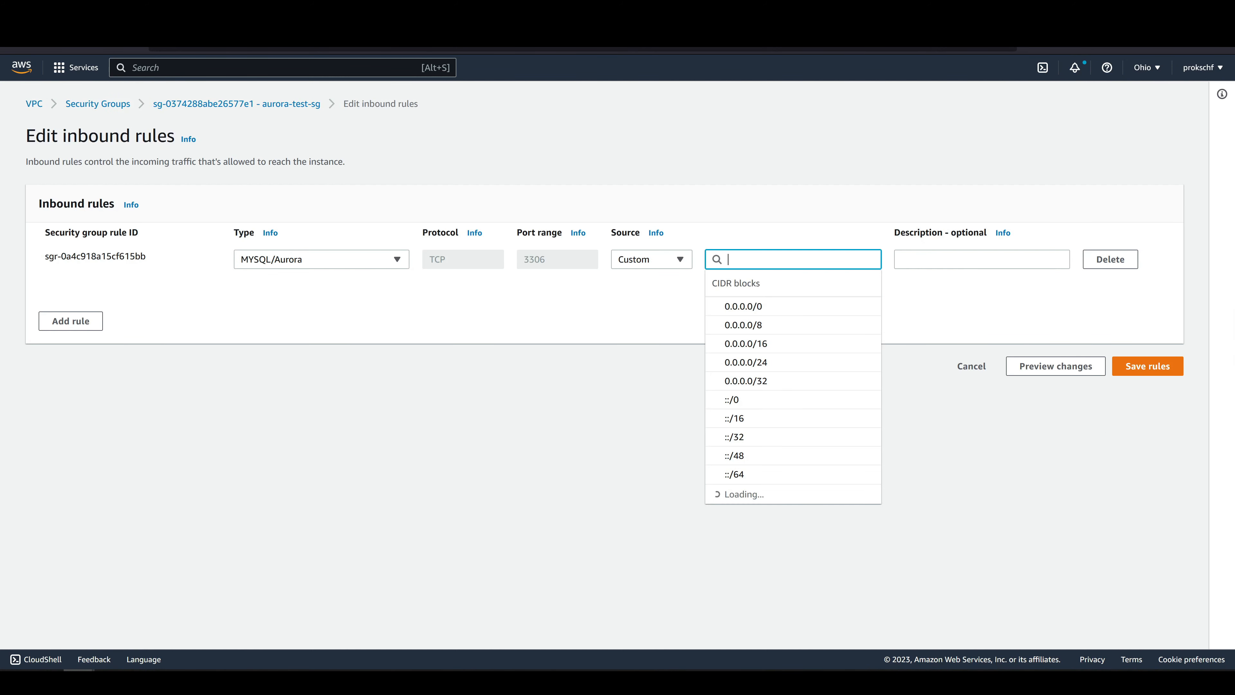
text(172)
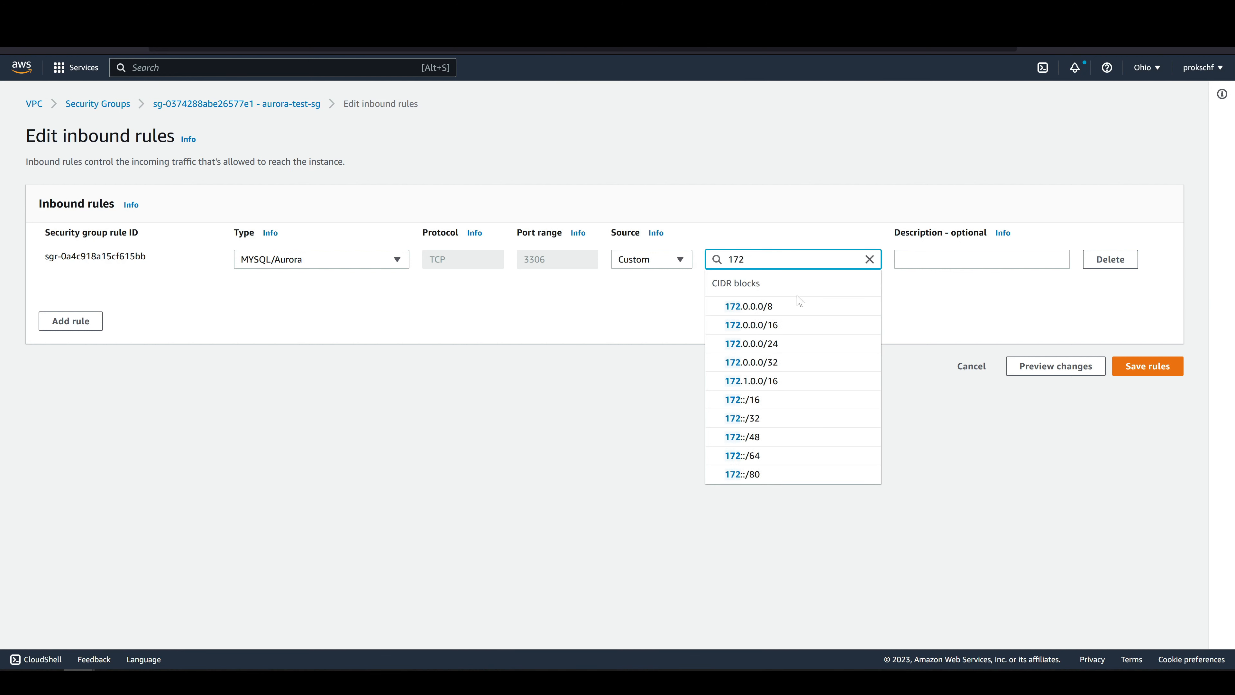
click(787, 306)
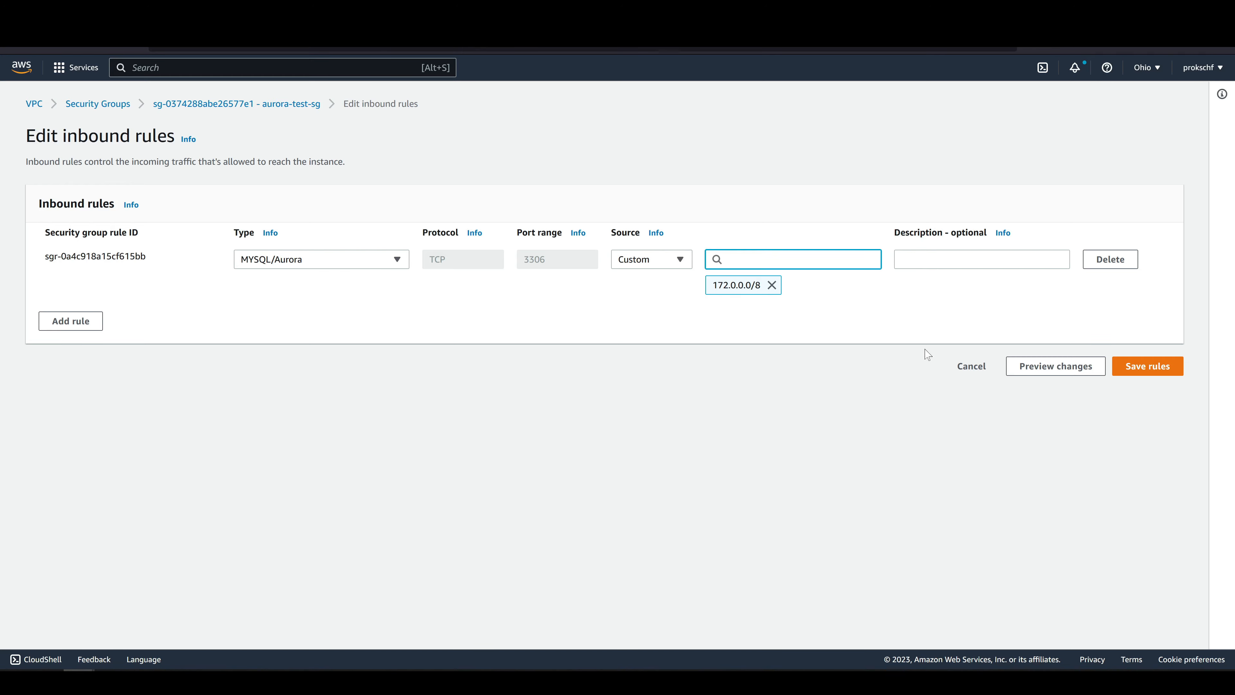
click(1133, 371)
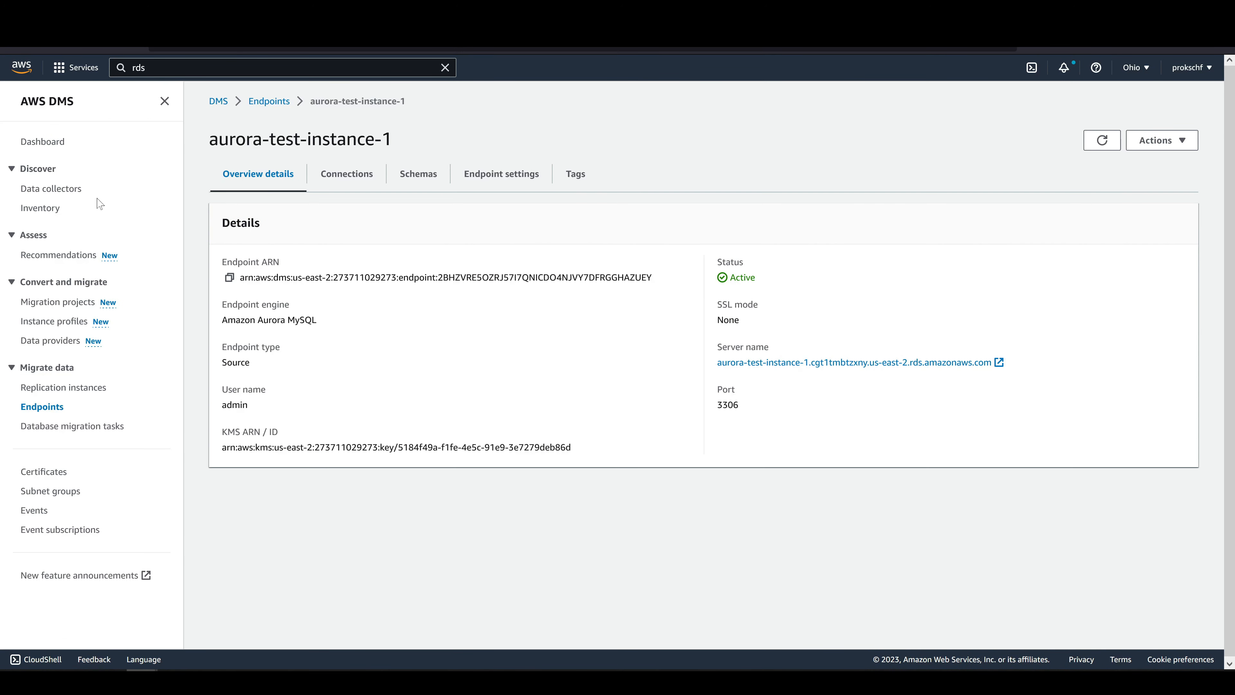
Open the connections of the aurora-test-instance-1 endpoint and run a connection test.
click(332, 176)
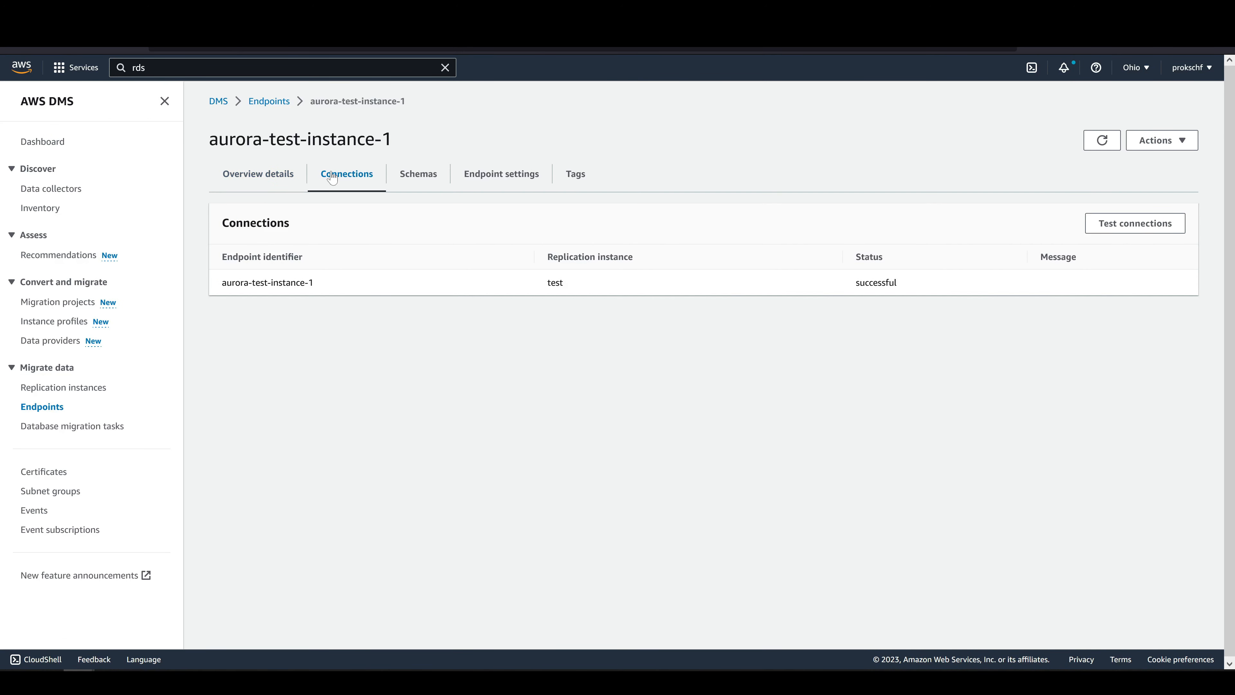
click(1135, 225)
click(246, 231)
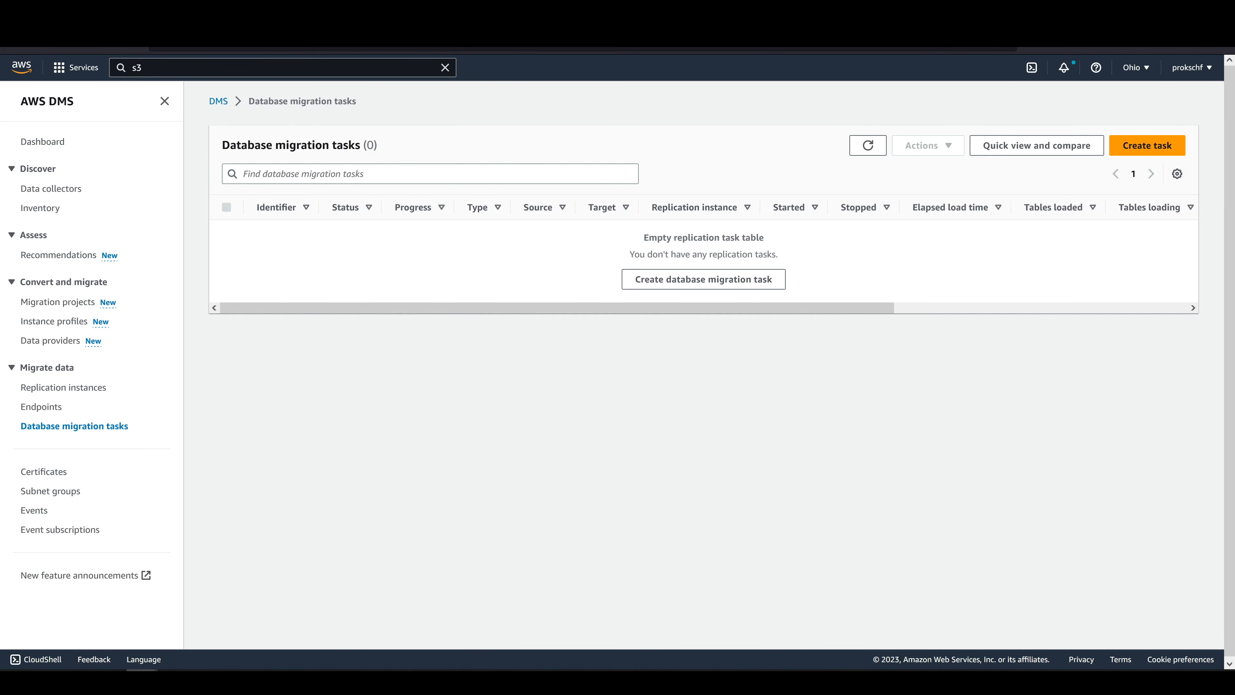
Start a new database migration task with the identifier rds-to-s3-task and test as its replication instance.
click(1179, 146)
click(465, 241)
text(rds-to)
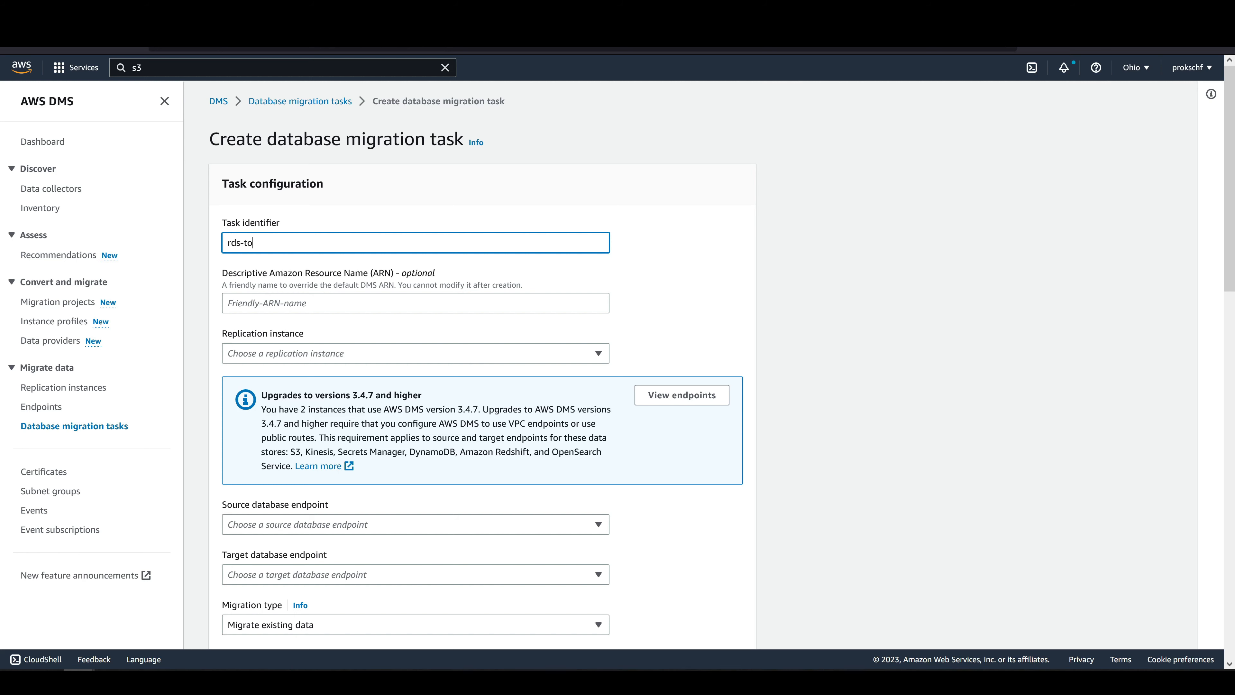
text(-s3-task)
scroll(425, 226, down, 3)
click(424, 215)
click(418, 254)
Choose aurora-test-instance-1 as the source database endpoint and s3-dms-endpoint as the target database endpoint.
scroll(418, 255, down, 3)
click(416, 246)
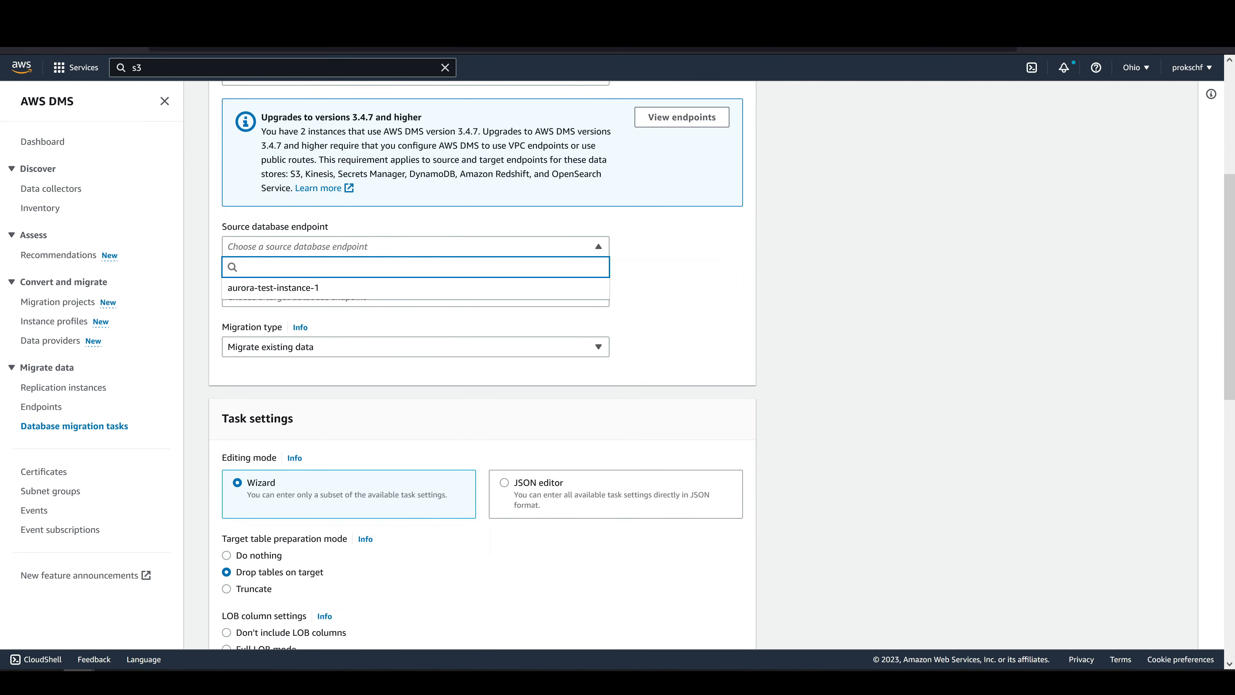
click(350, 286)
click(349, 297)
click(349, 338)
Turn on CloudWatch logs for the migration task and review the Source Unload severity options, leaving it at Default.
scroll(348, 349, down, 4)
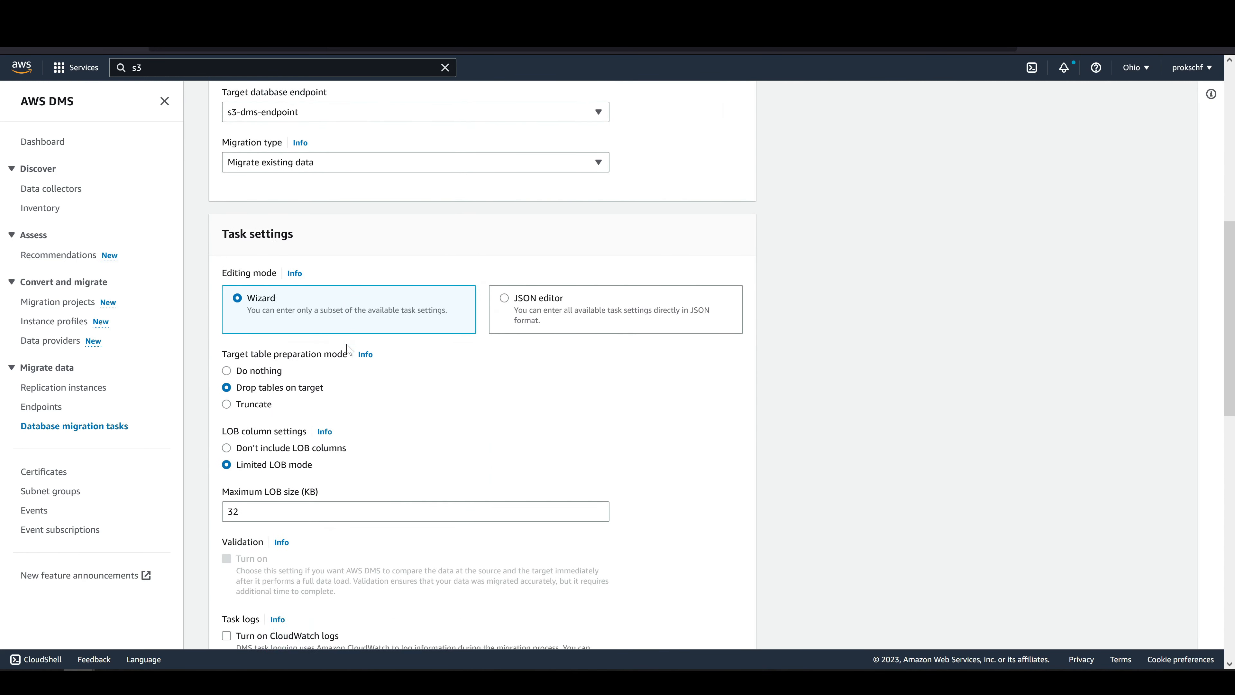
scroll(348, 349, down, 2)
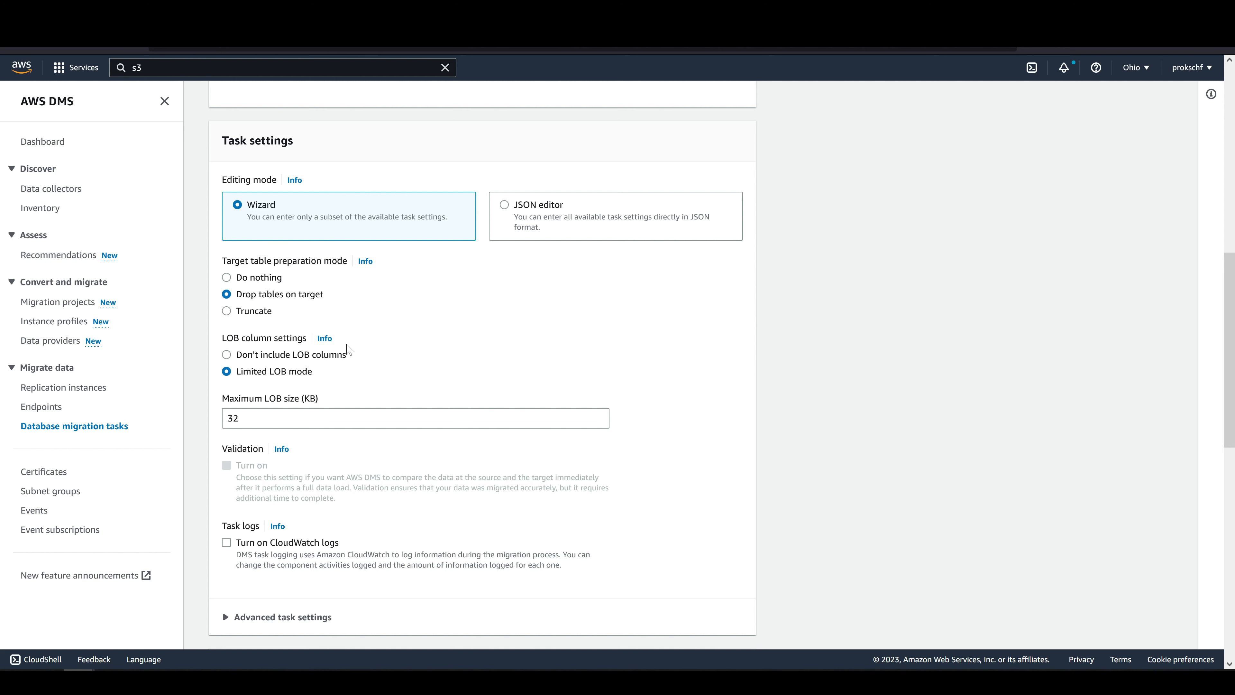
scroll(347, 349, down, 5)
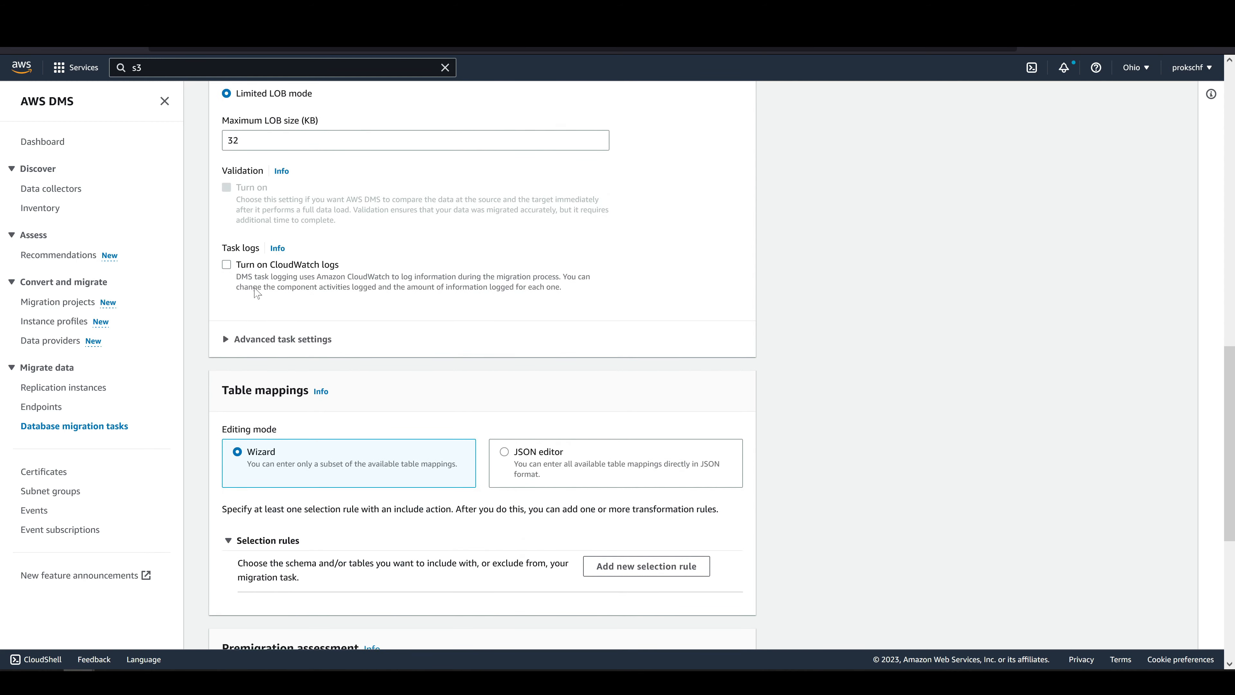
click(227, 265)
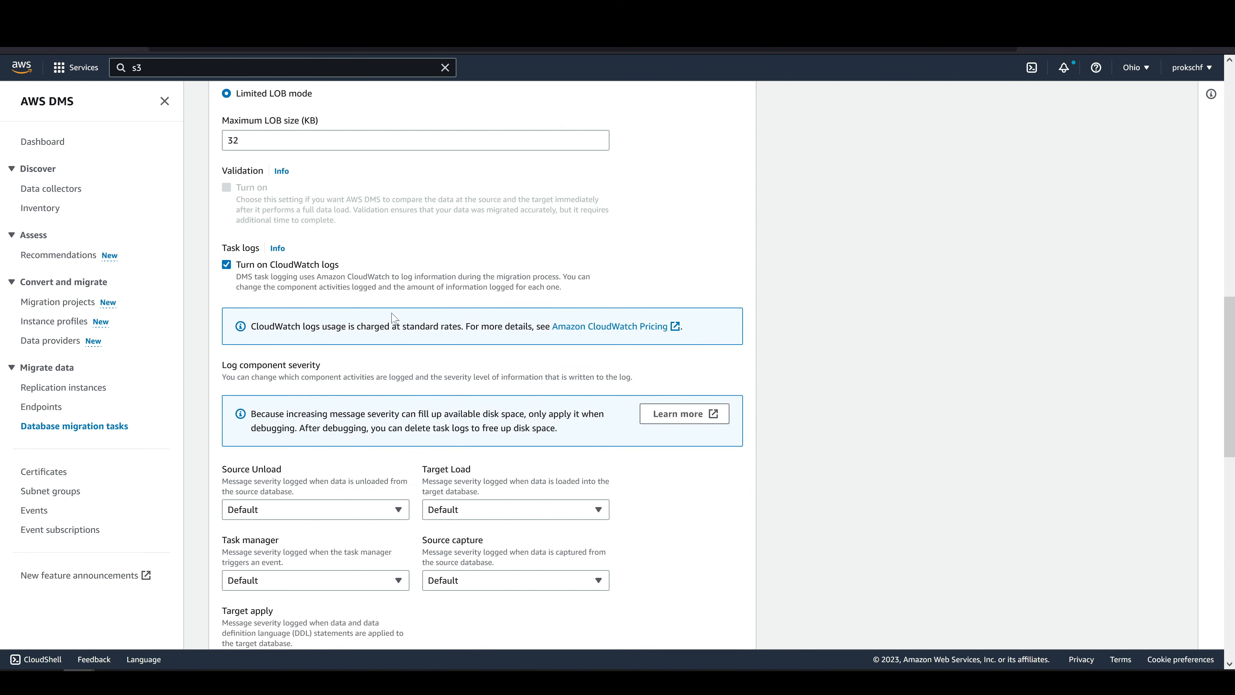
scroll(396, 321, down, 3)
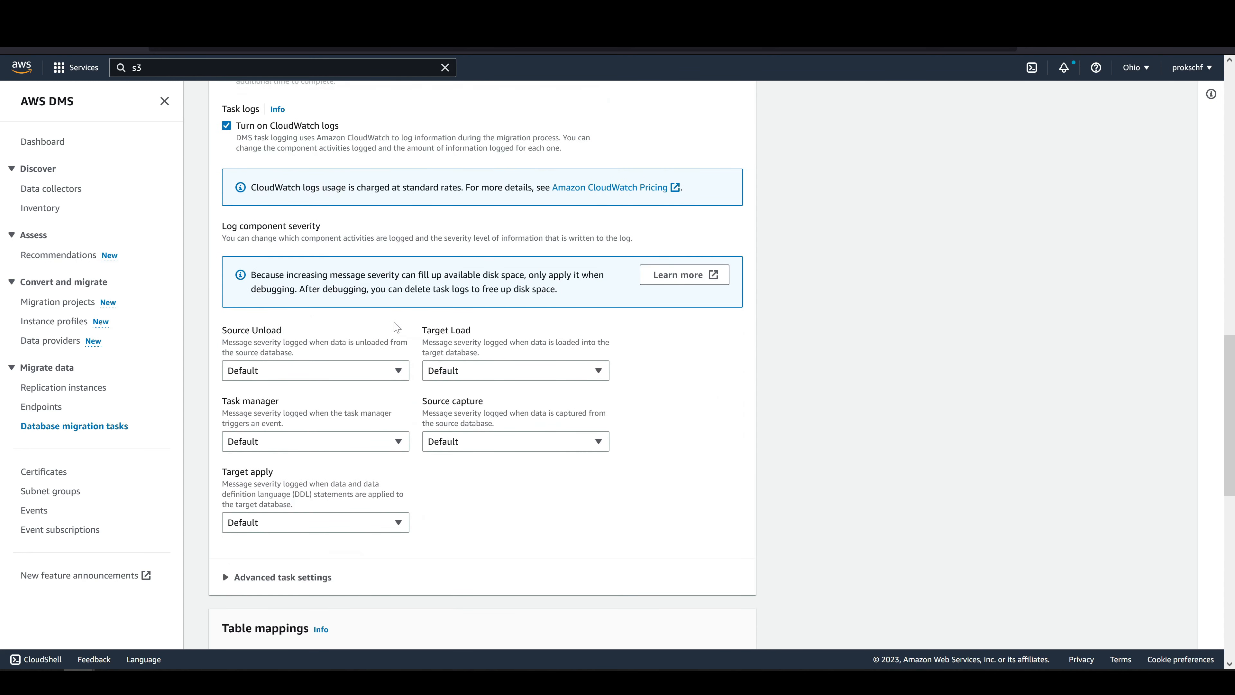
click(394, 377)
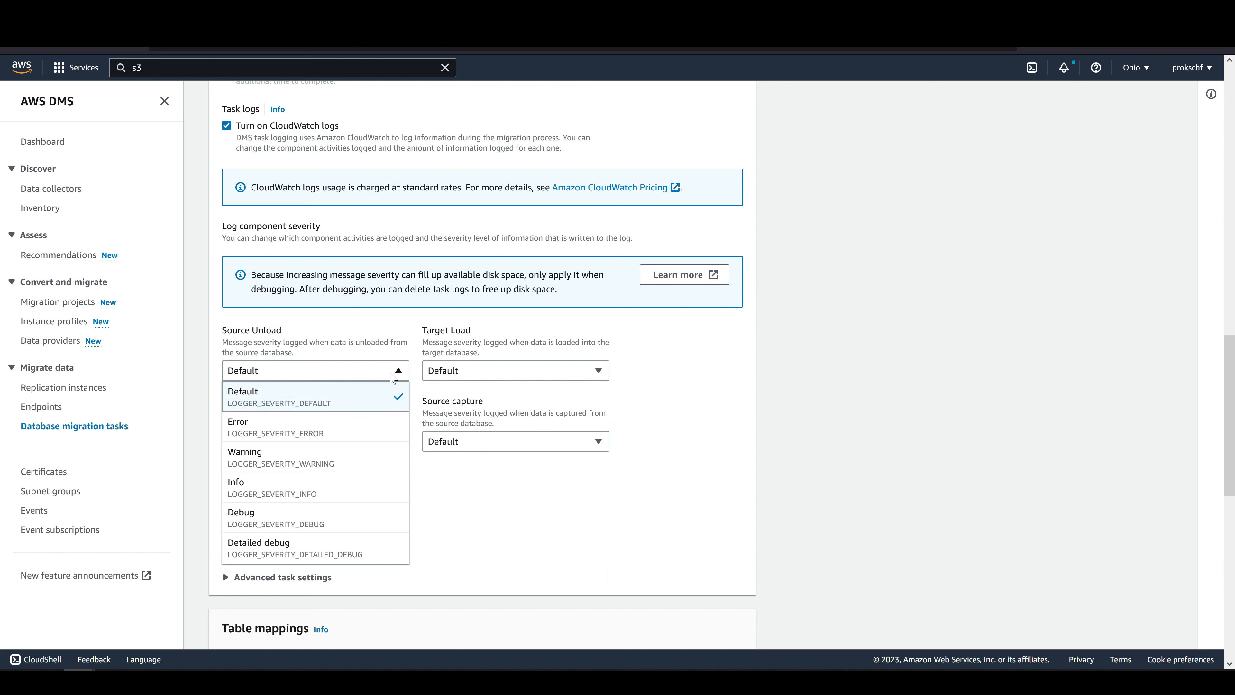
click(393, 377)
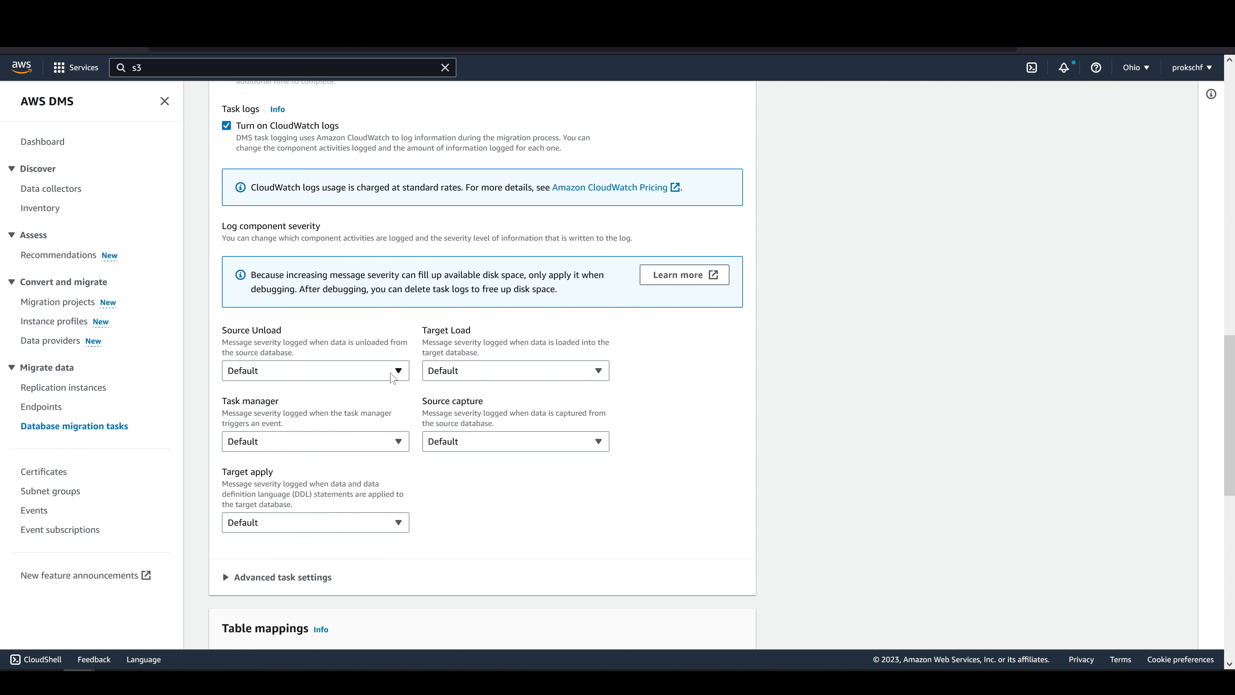
Add a table mapping selection rule with the entered schema source name %my_schema and the source table name %users.
scroll(393, 377, down, 5)
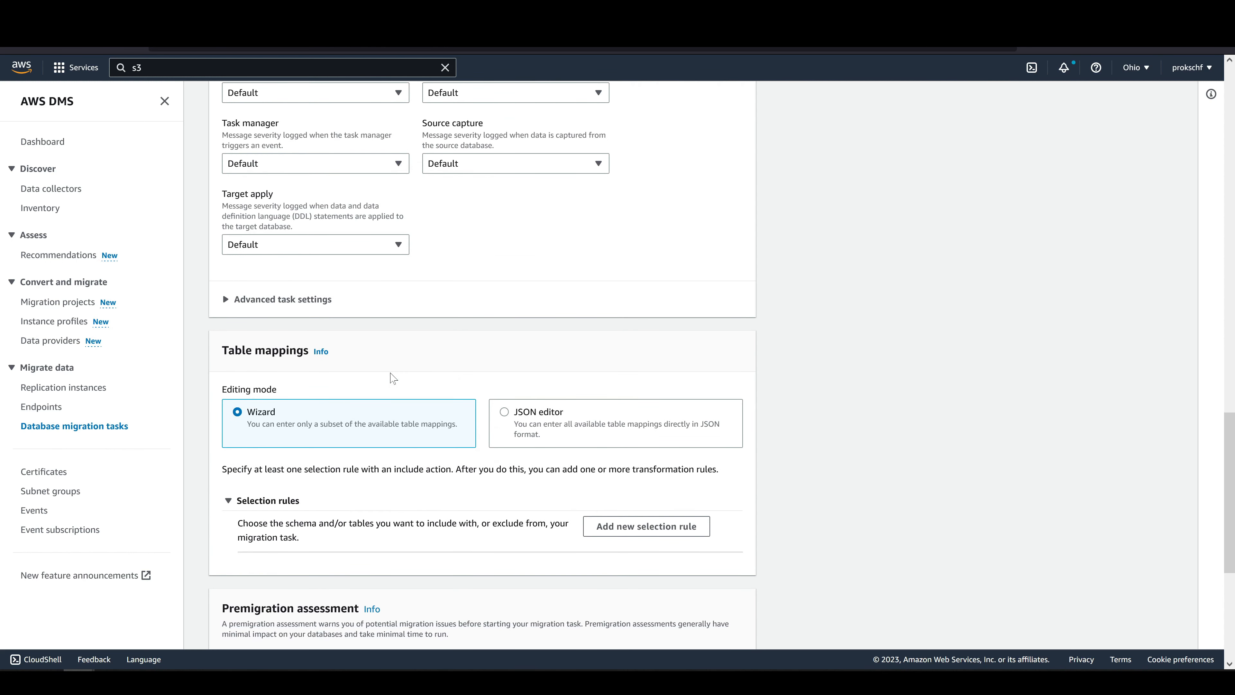
scroll(393, 378, down, 3)
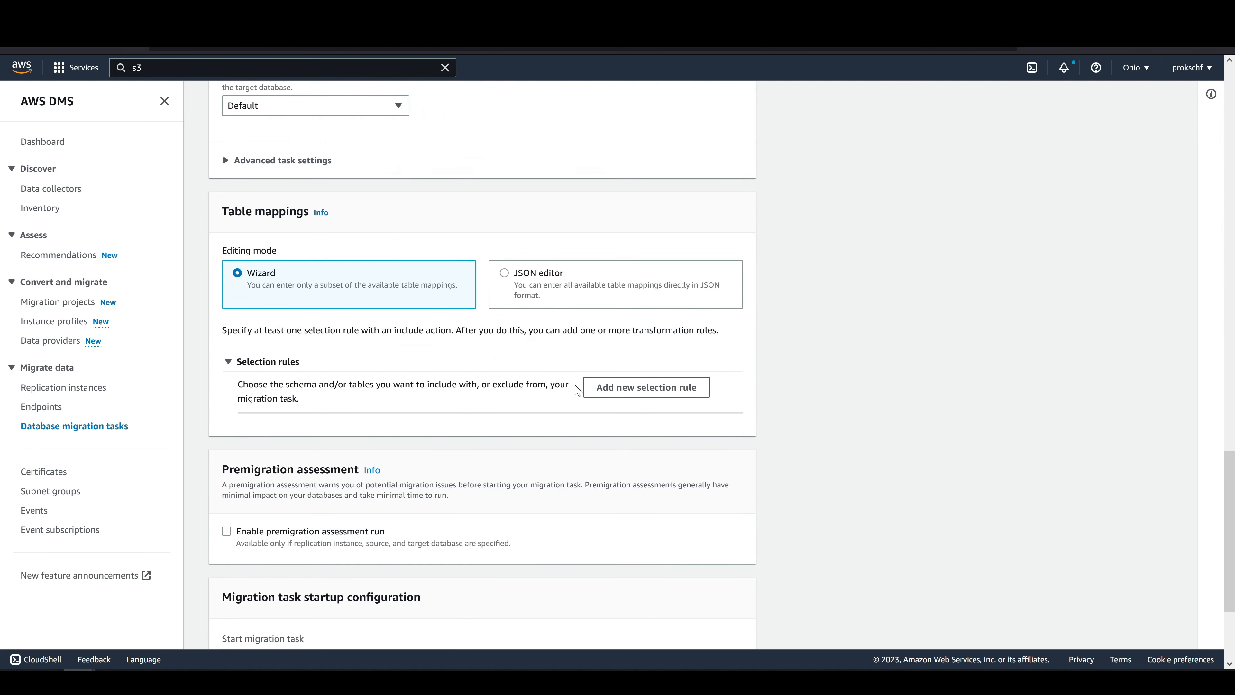
click(608, 389)
scroll(608, 389, down, 3)
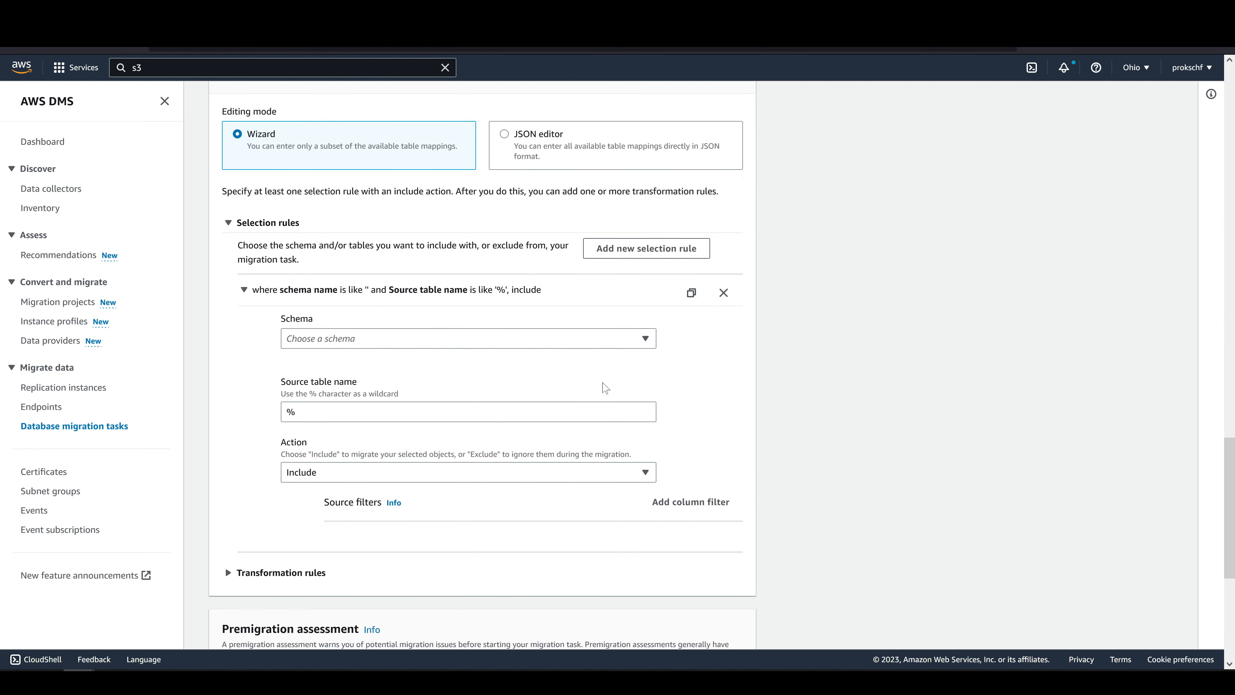
click(563, 341)
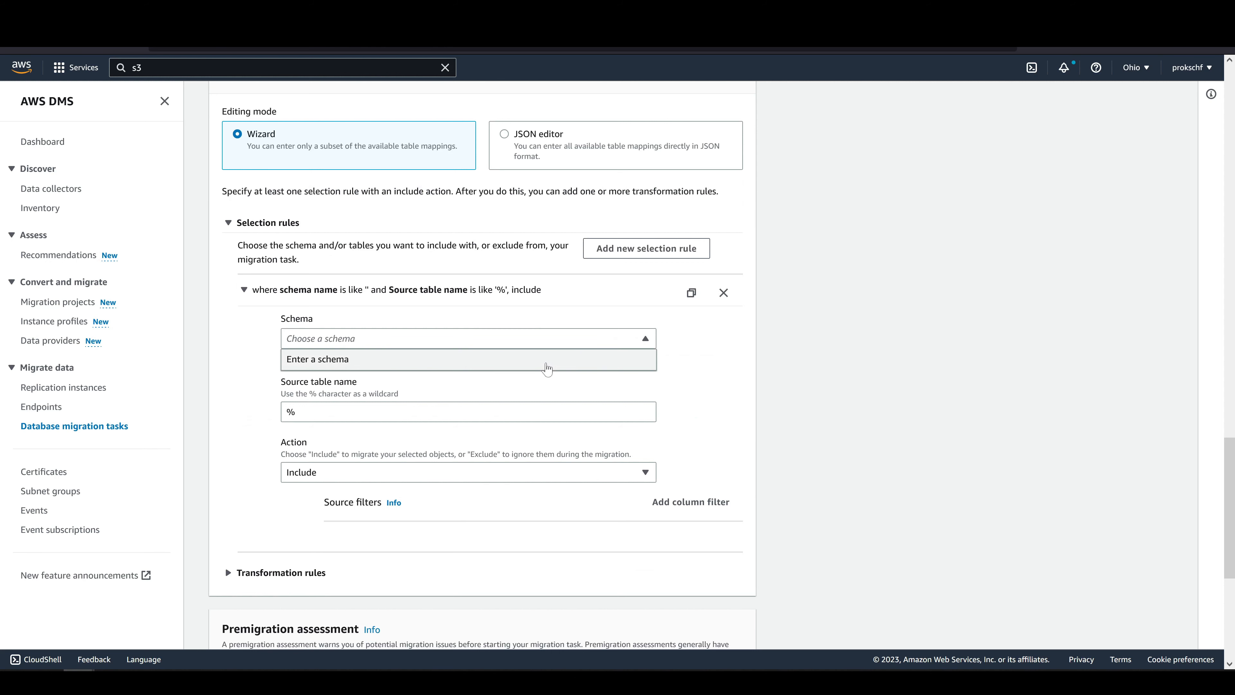
click(547, 360)
text(my_schema)
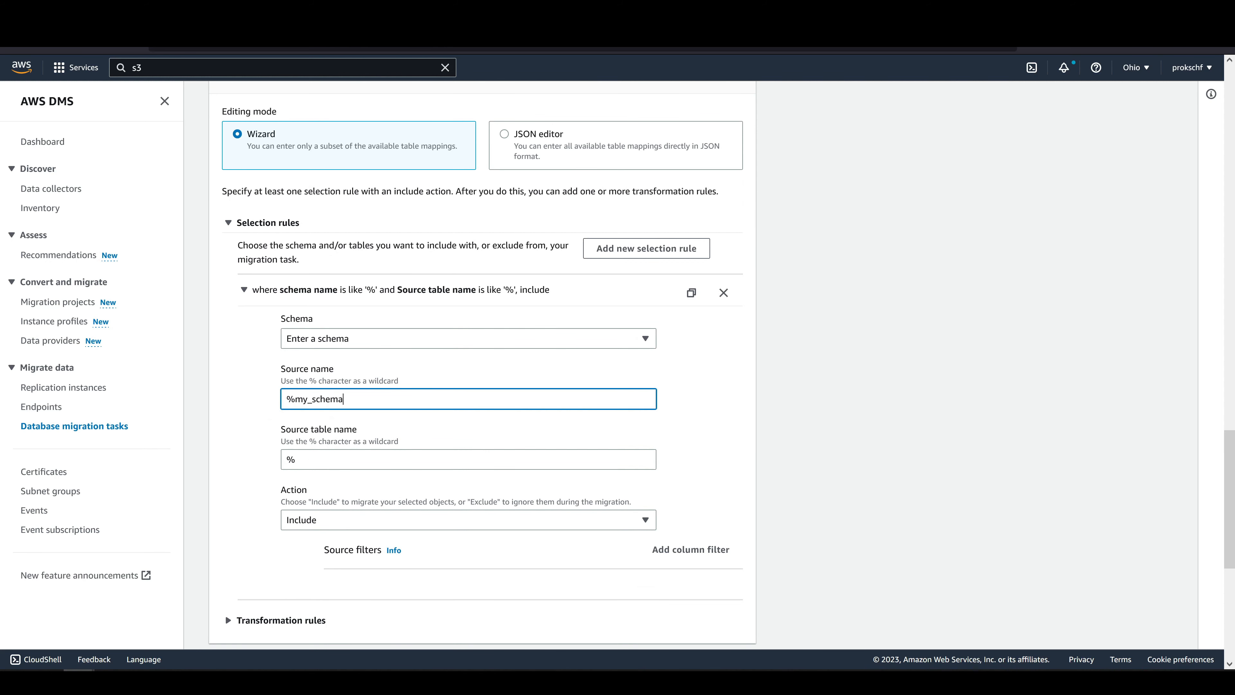
click(532, 457)
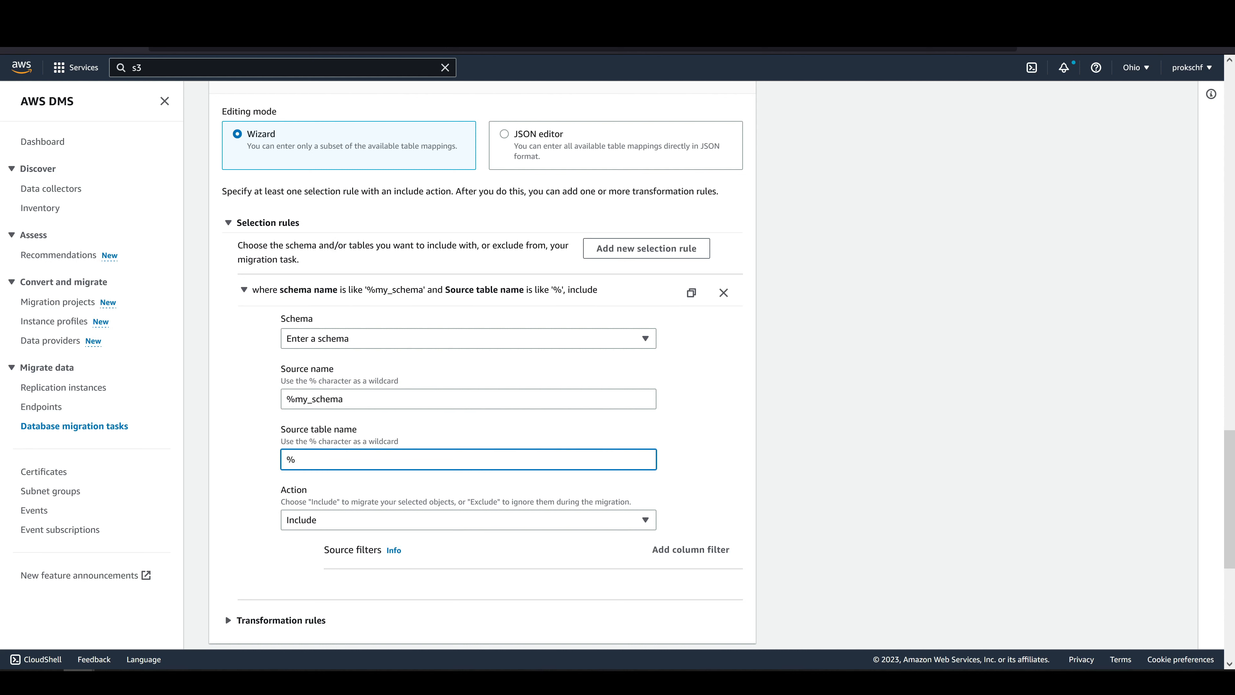
text(users)
click(710, 447)
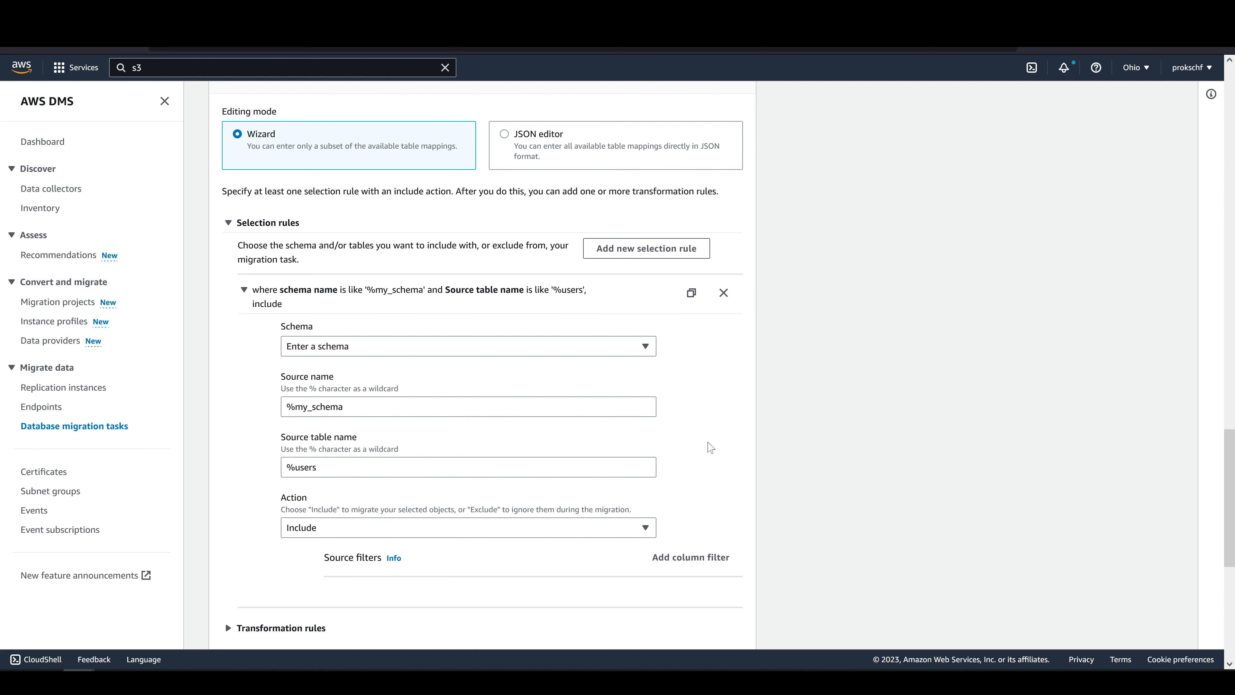
Keep the selection rule's action as Include and create the migration task with automatic start on creation.
scroll(690, 447, down, 3)
click(637, 394)
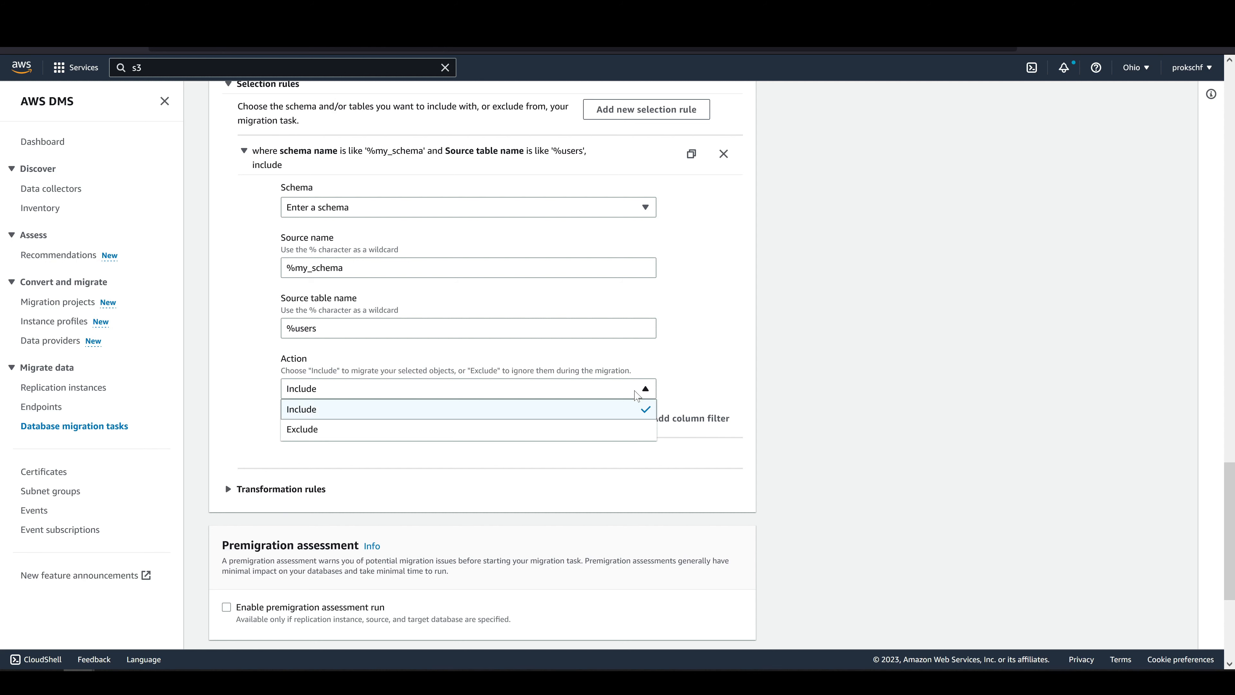
click(636, 394)
scroll(725, 372, down, 5)
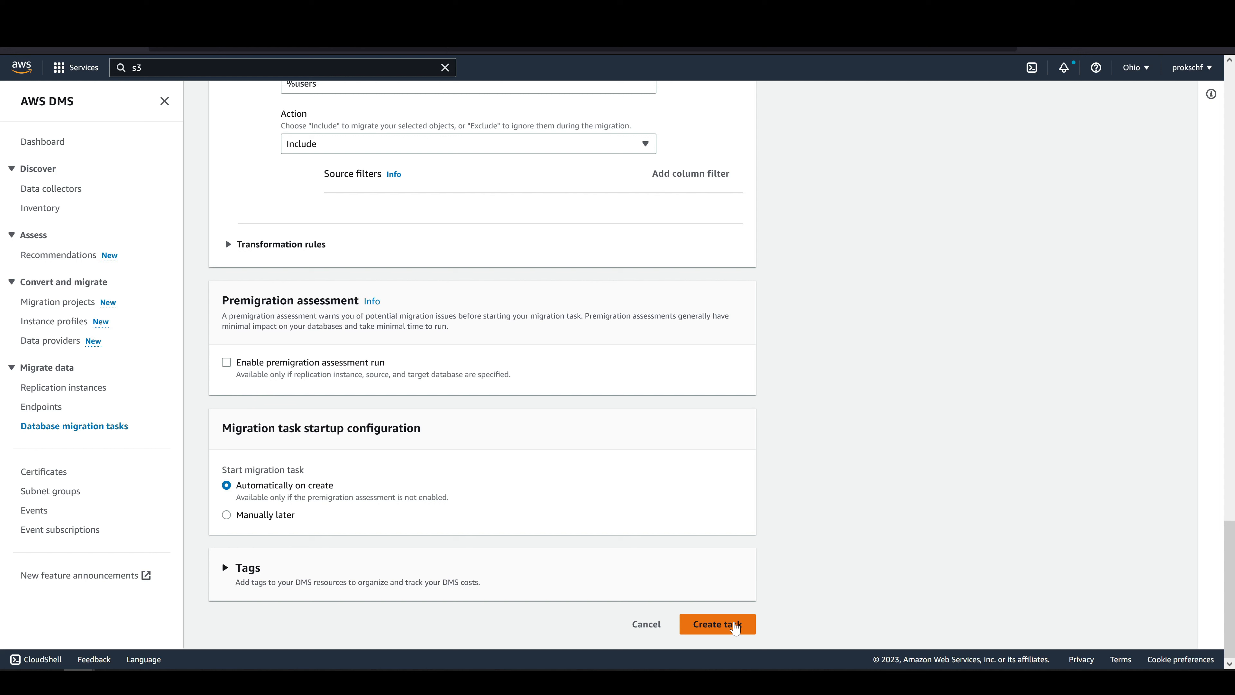
click(735, 627)
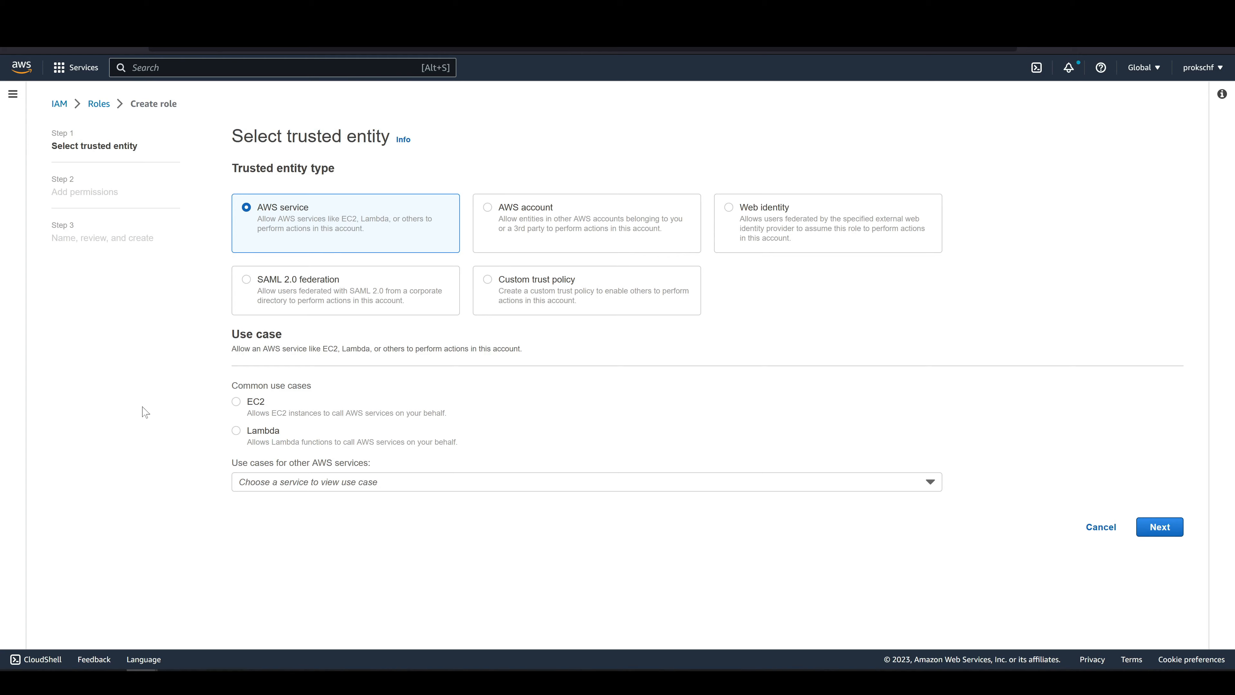
Choose the AWS service DMS as the trusted entity use case for another new IAM role and continue to permissions.
click(301, 483)
text(dms)
click(284, 439)
click(241, 506)
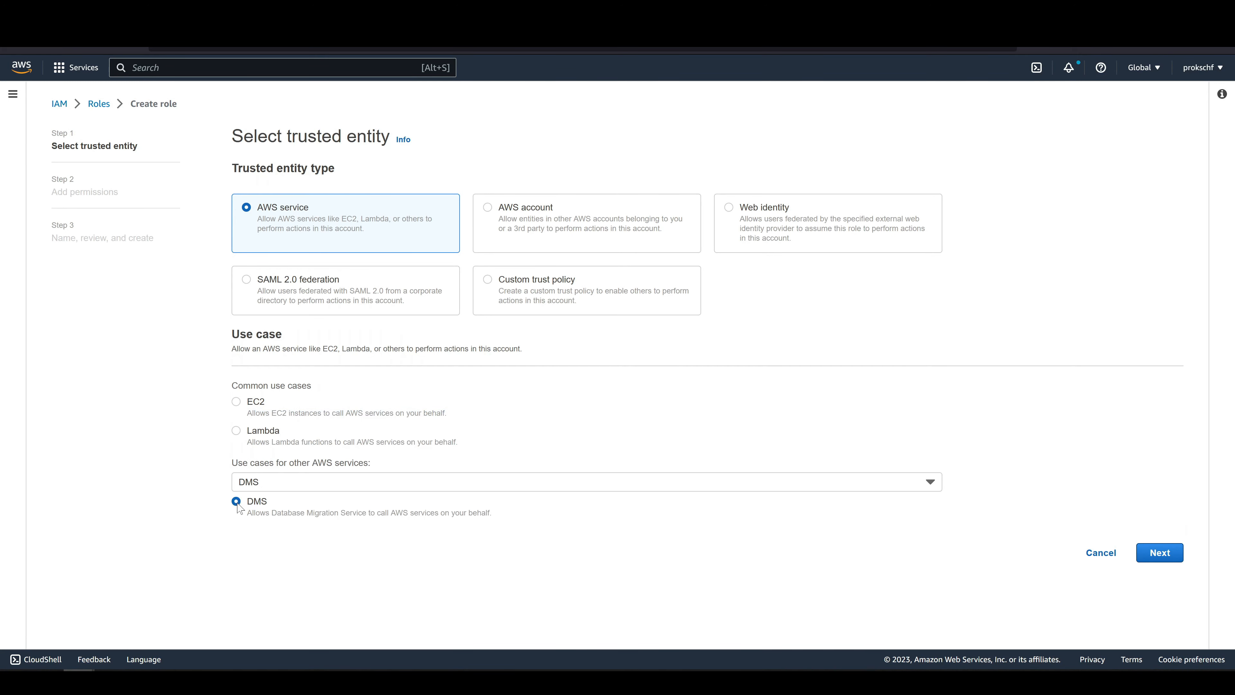
click(1162, 553)
Filter the permissions policies by dynamo and attach AmazonDynamoDBFullAccess to the role.
click(438, 229)
text(dynamo)
key(Return)
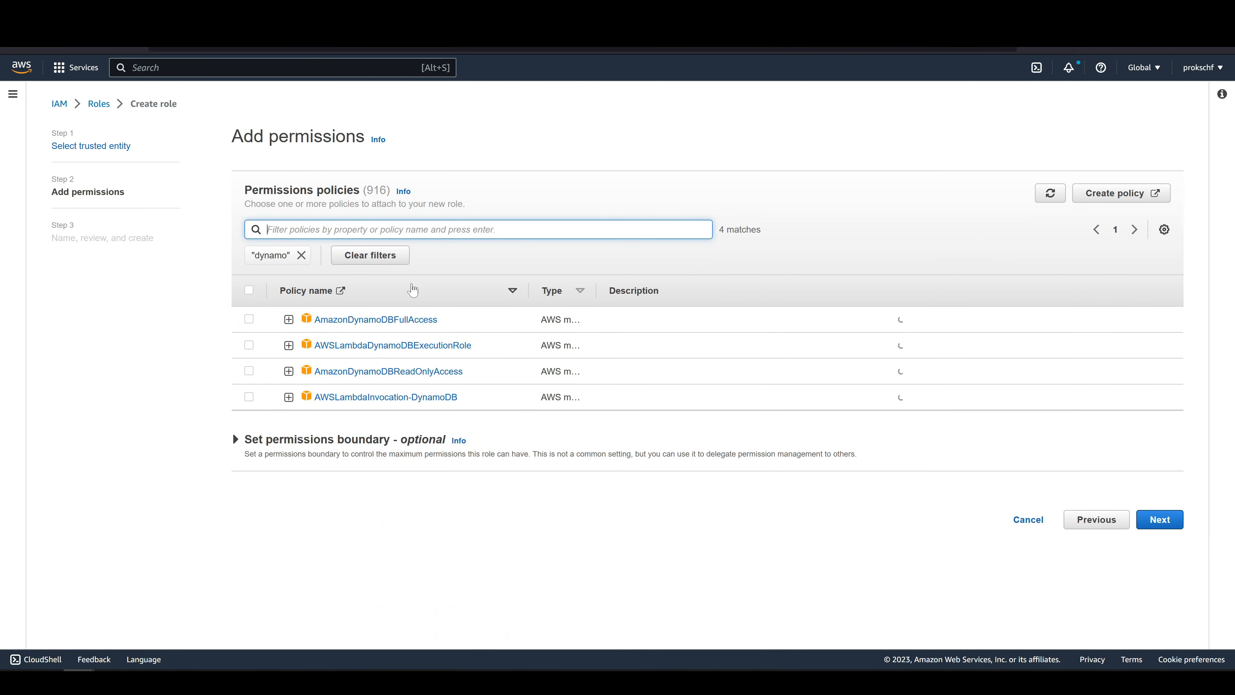
click(249, 319)
click(1160, 519)
Name the role rds-to-dynamodb and create it.
click(340, 241)
text(rds-t)
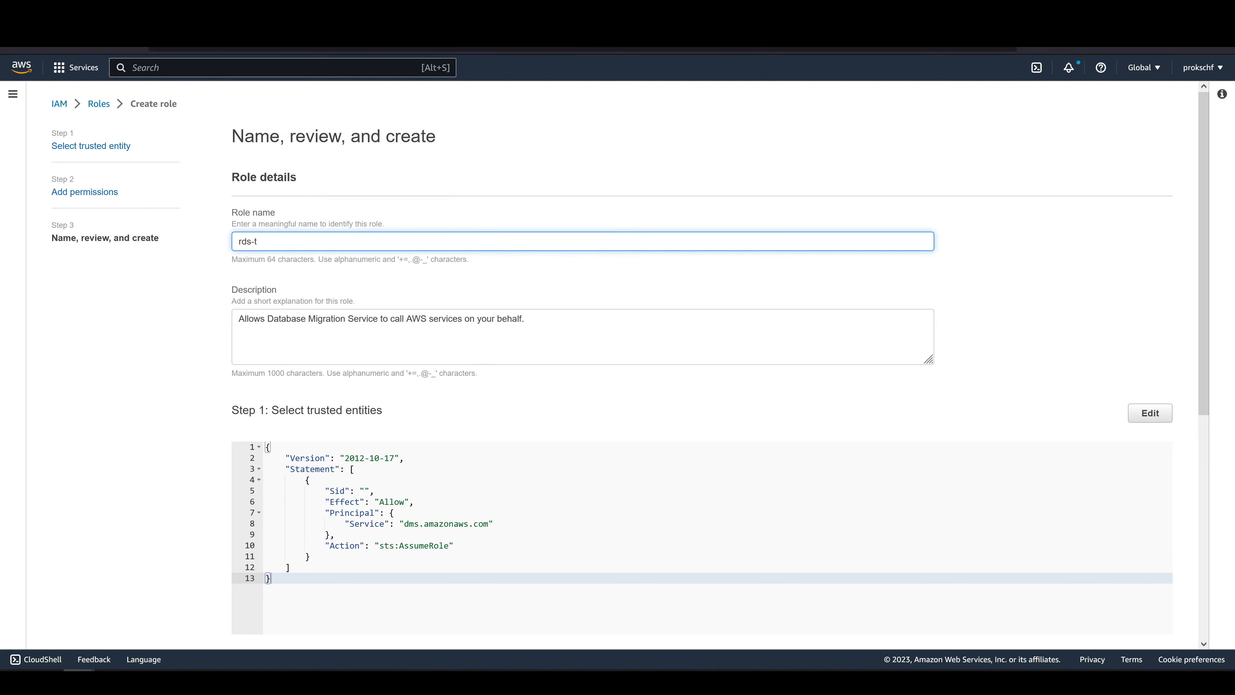
text(o-dynamodb)
scroll(813, 309, down, 8)
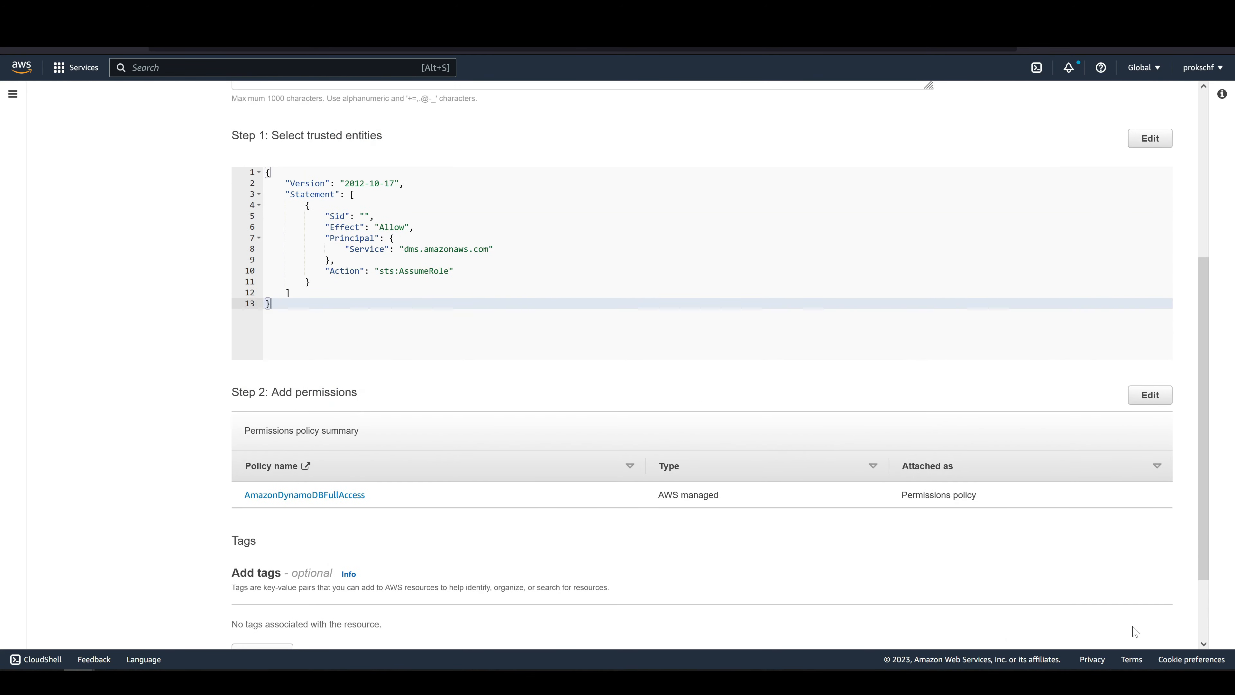
click(1134, 627)
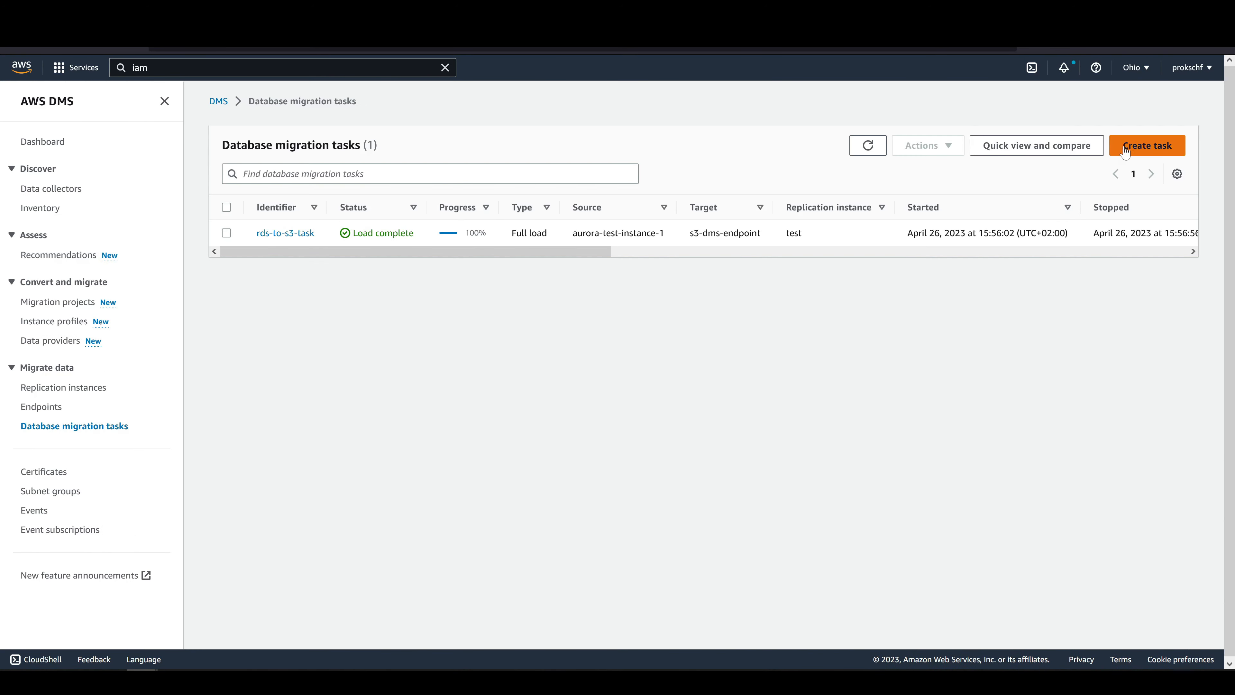
Start a new database migration task with the identifier rds-to-dynamo-task and the replication instance test2.
click(1148, 148)
text(rds-to-dynamo-task)
click(330, 357)
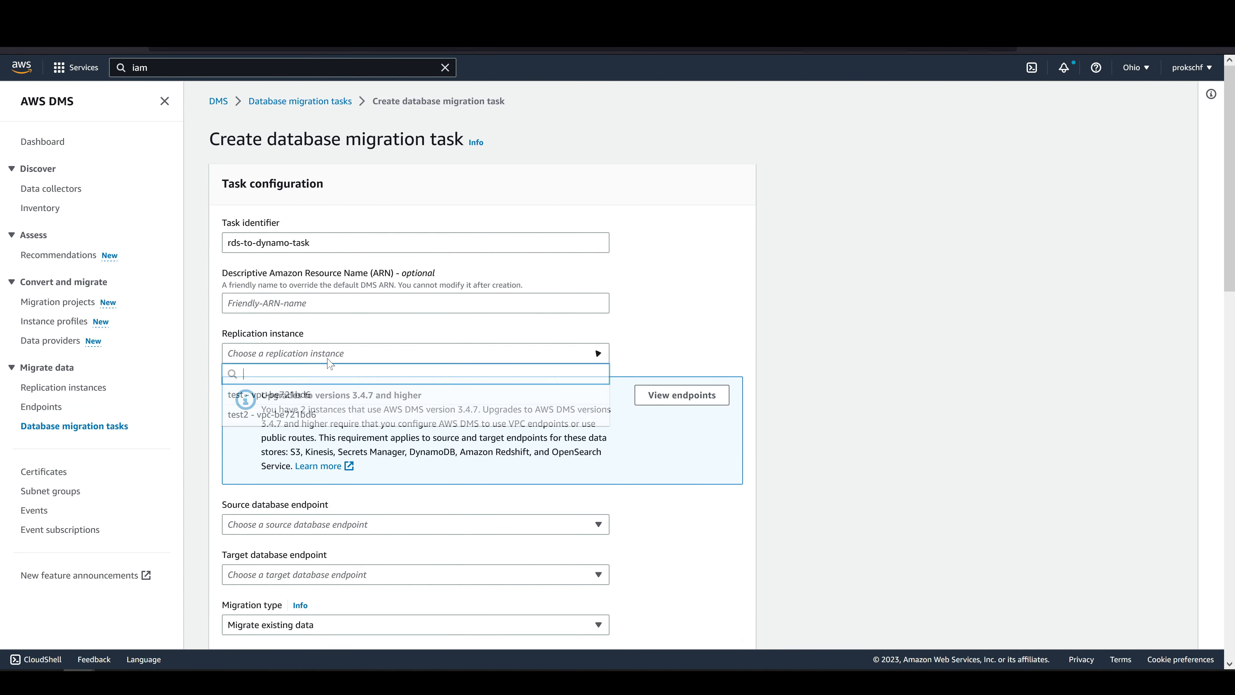
click(330, 413)
Set the task's source database endpoint to aurora-test-instance-1 and its target database endpoint to dms-dynamo-endpoint.
scroll(340, 413, down, 3)
scroll(389, 292, down, 3)
click(408, 246)
click(316, 285)
click(408, 296)
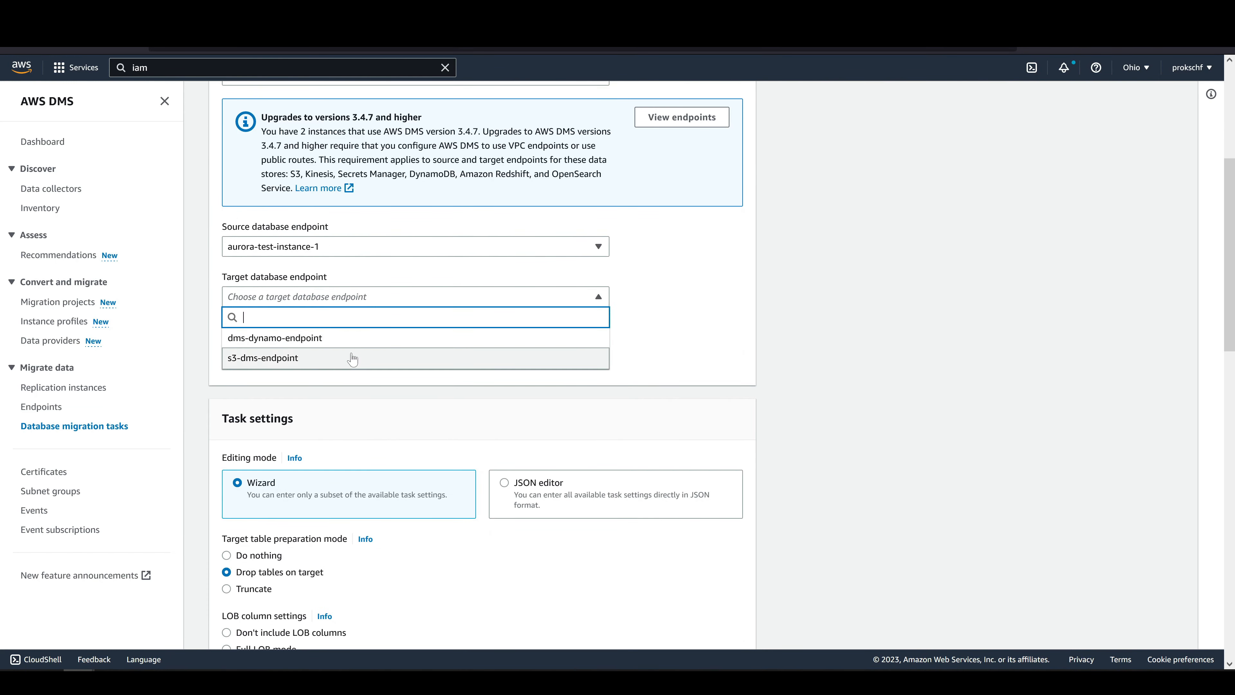
click(348, 336)
Add a selection rule with source name %my_schema and source table name %users, and create the migration task.
scroll(349, 347, down, 15)
click(645, 314)
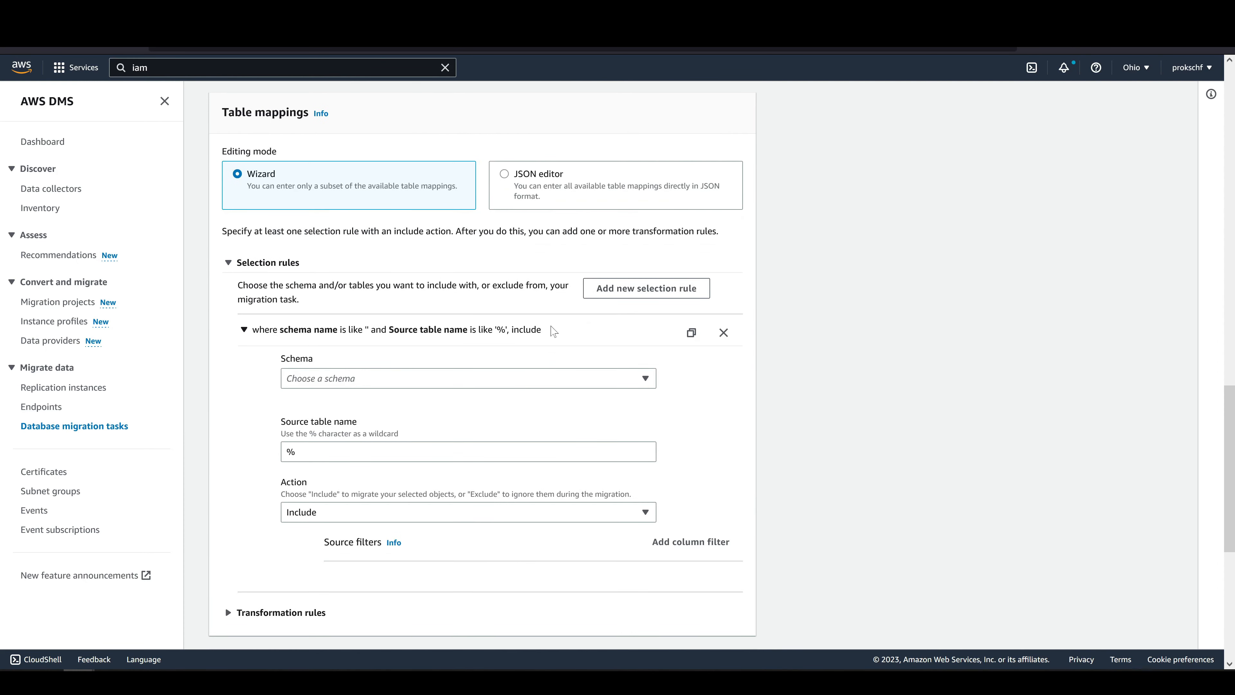
click(316, 439)
text(my_schema)
key(Tab)
text(users)
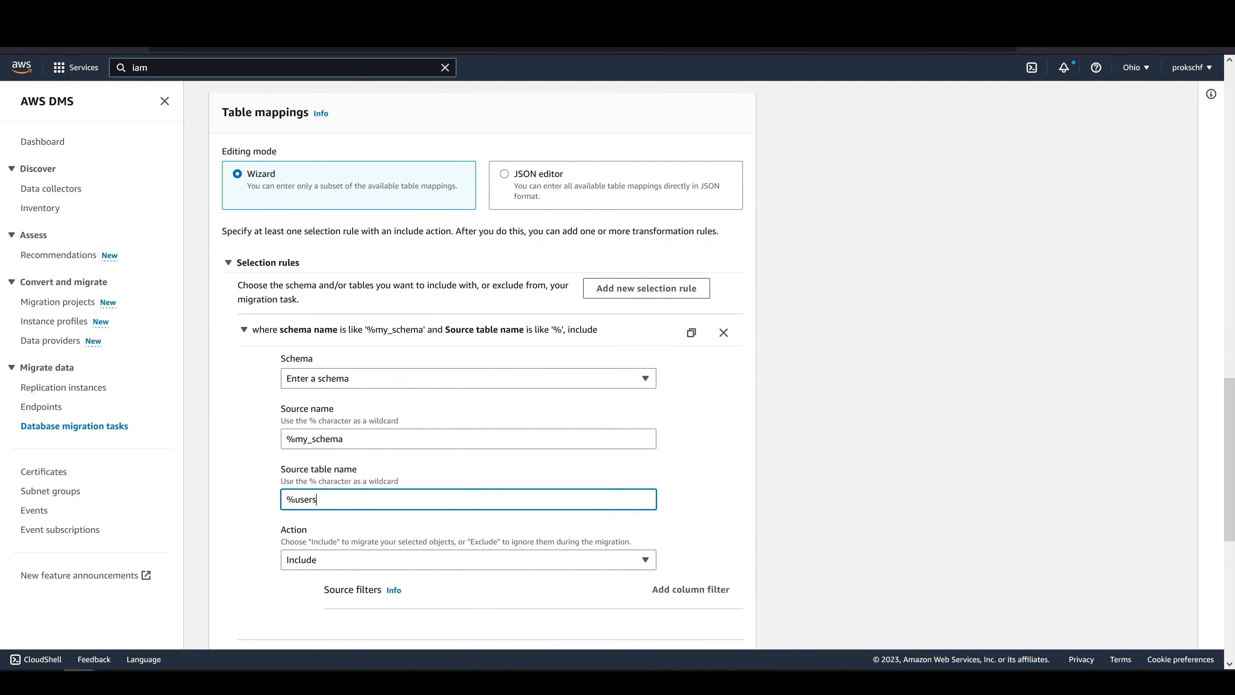
scroll(560, 522, down, 8)
click(723, 629)
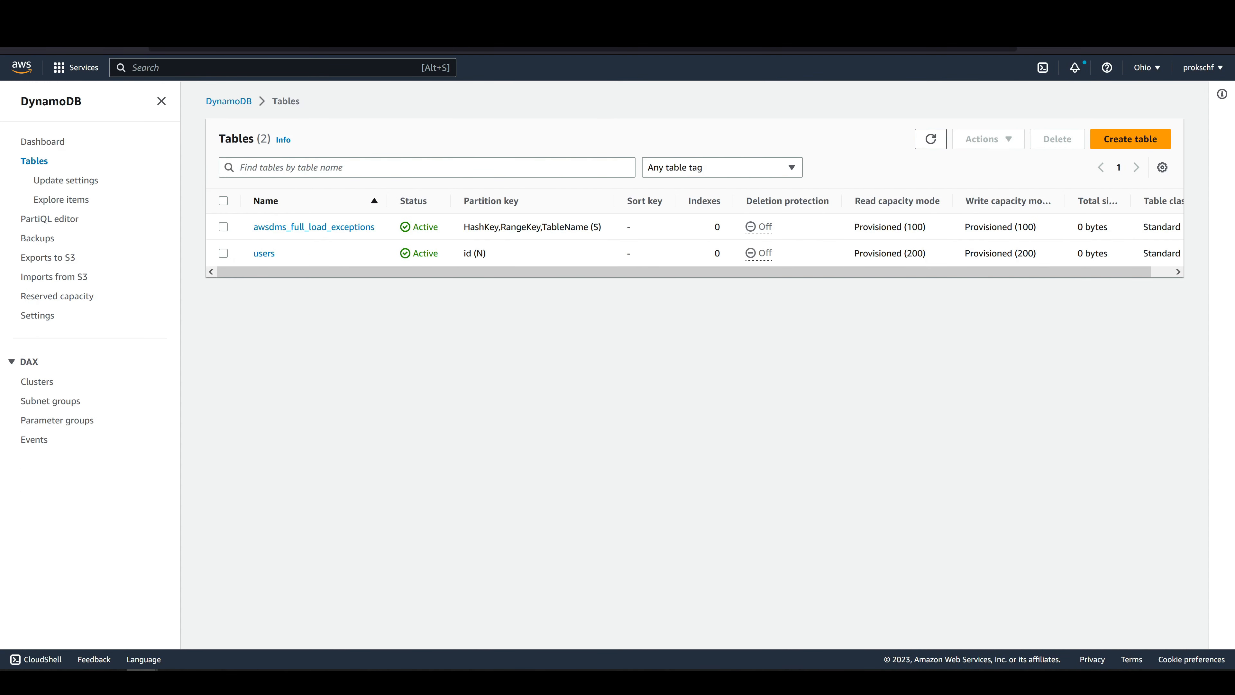
Open the users table in DynamoDB and explore its items to check the migrated data.
click(264, 253)
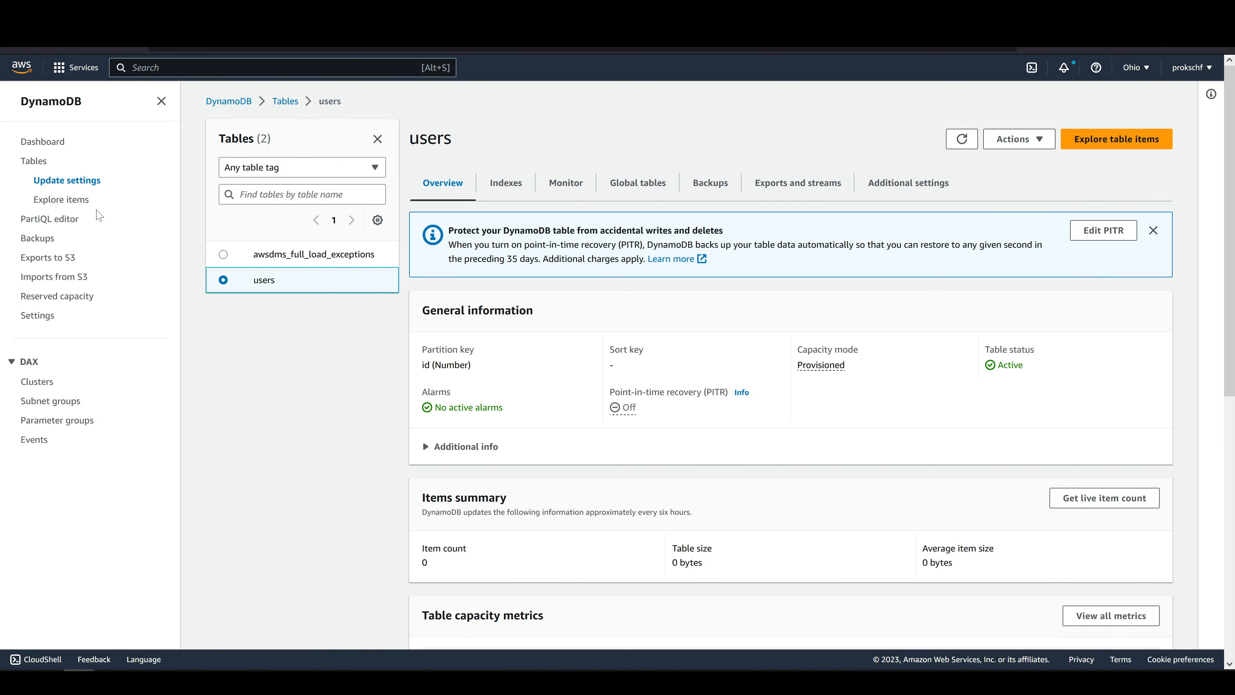
click(79, 202)
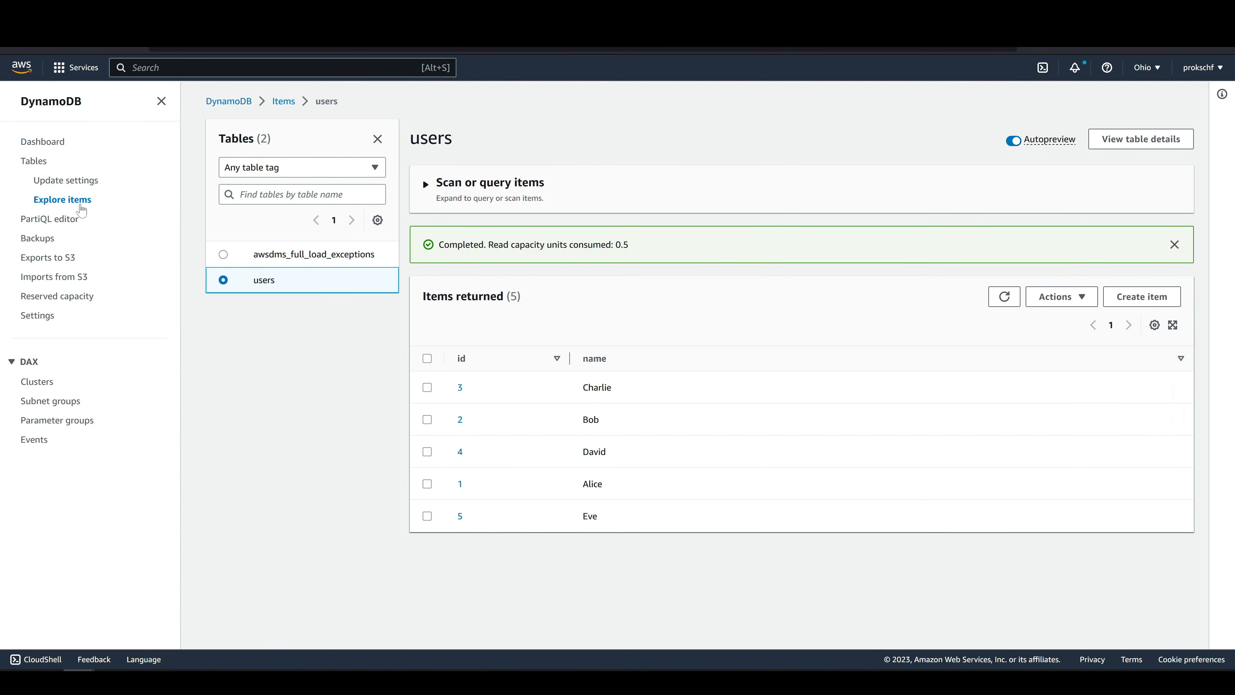